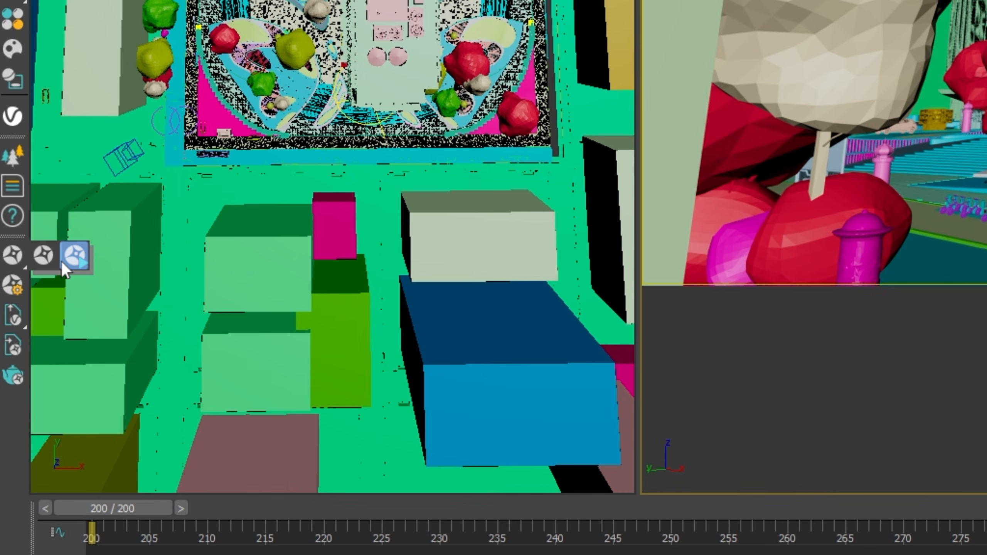
Start the Vantage live link rendering inside the VRayCam001 viewport.
click(63, 263)
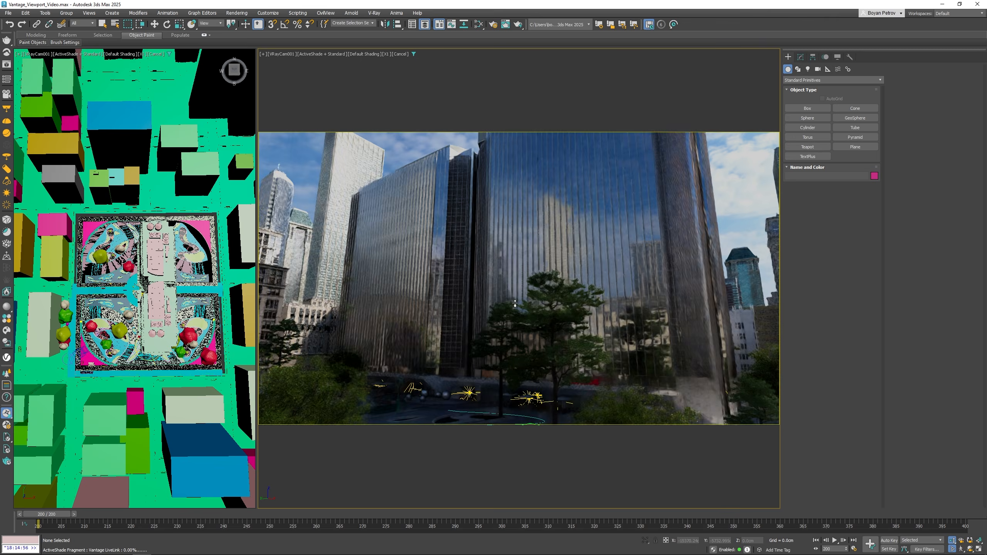
ctrl+alt+middle_drag(500, 275, 498, 335)
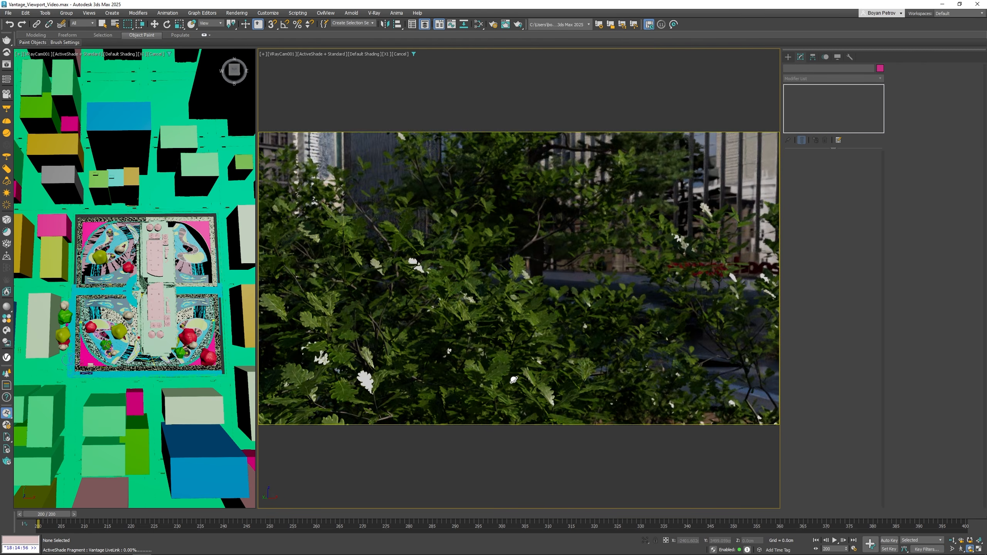
alt+middle_drag(511, 381, 497, 374)
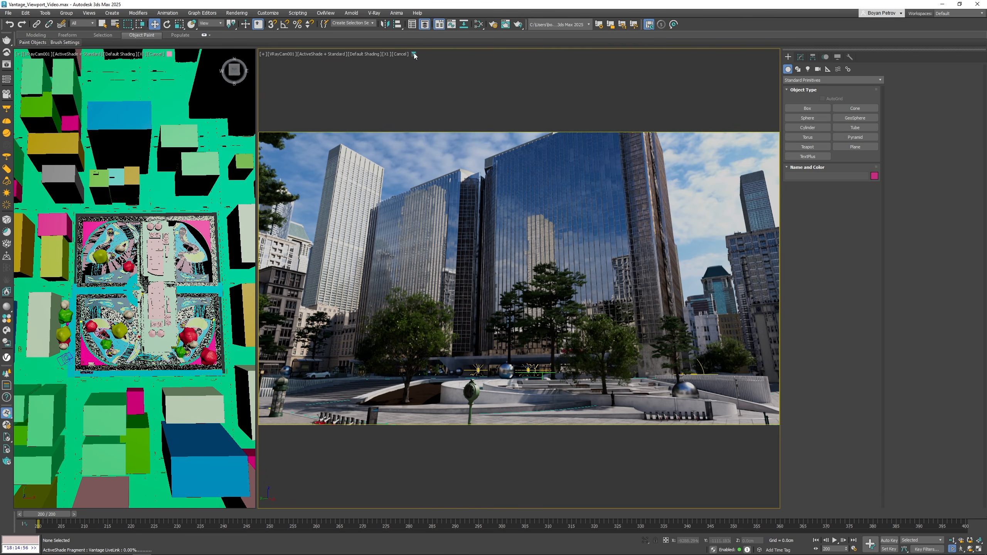
Filter cameras, geometry, helpers, lights and shapes out of the VRayCam001 viewport's overlay display.
click(413, 54)
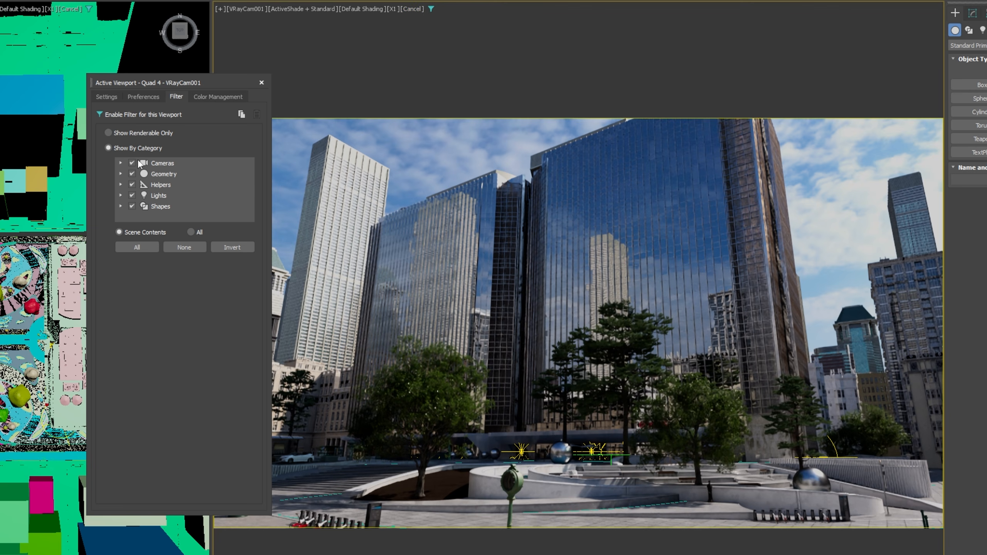
click(132, 163)
click(132, 174)
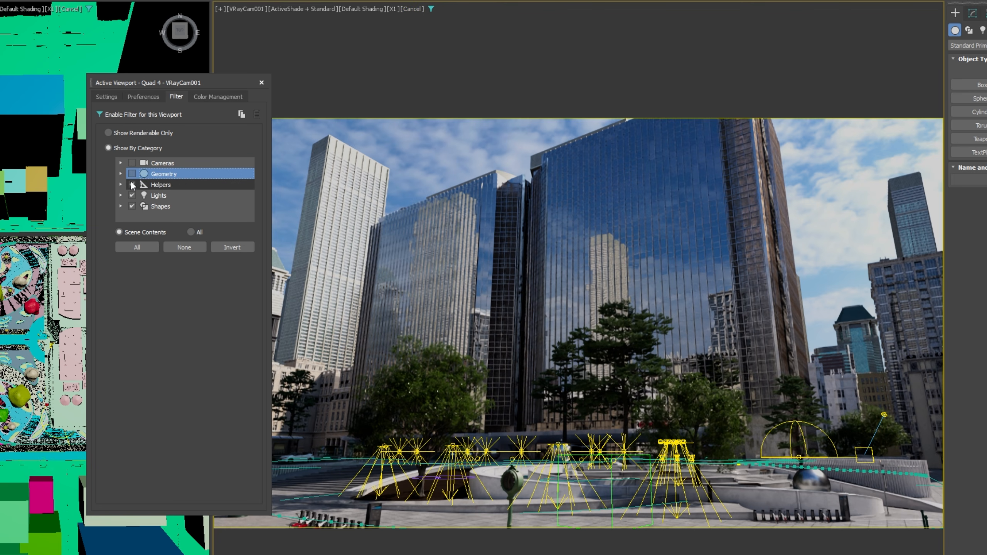
click(133, 185)
click(133, 196)
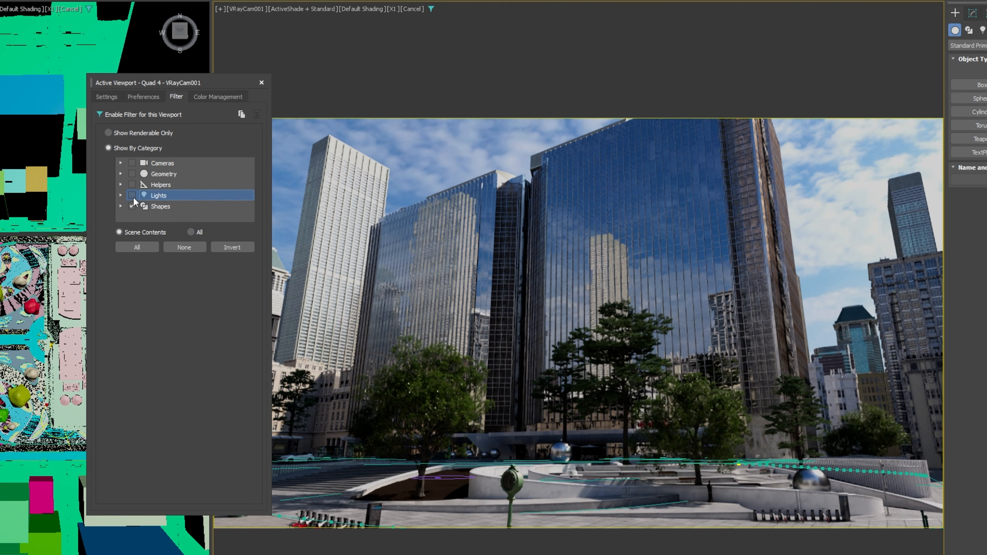
click(133, 206)
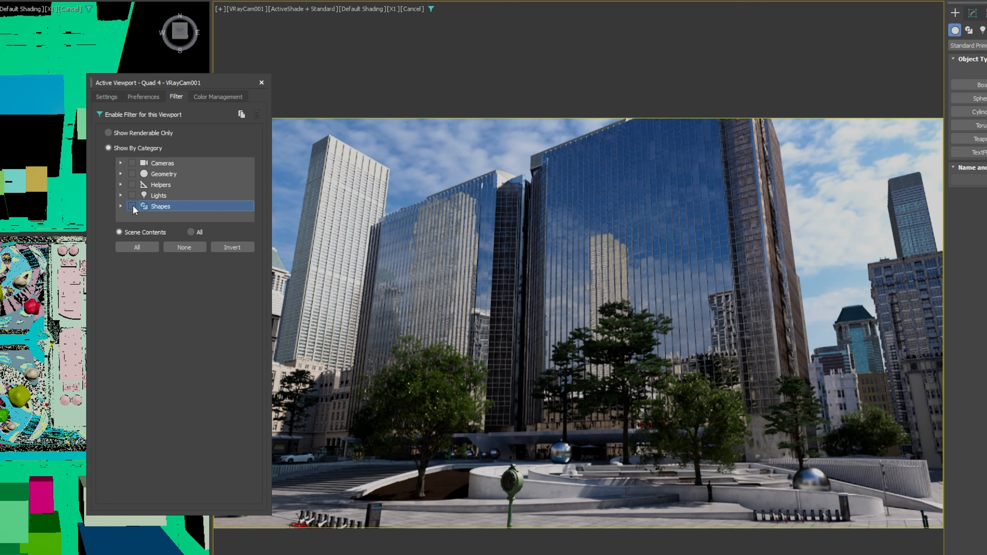
click(261, 82)
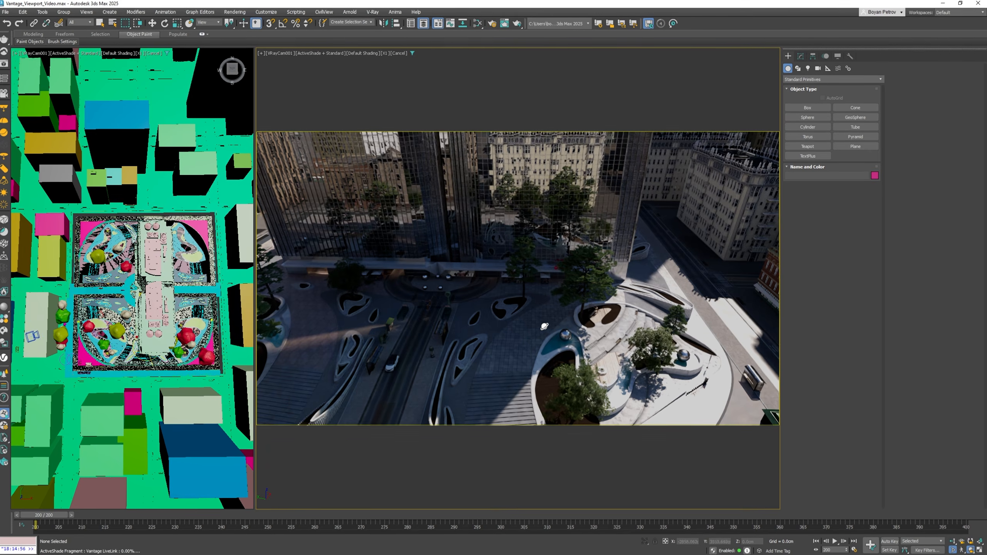
Create a sphere with a radius of about 91 cm in the plaza pool beside the large sphere.
alt+middle_drag(545, 326, 497, 292)
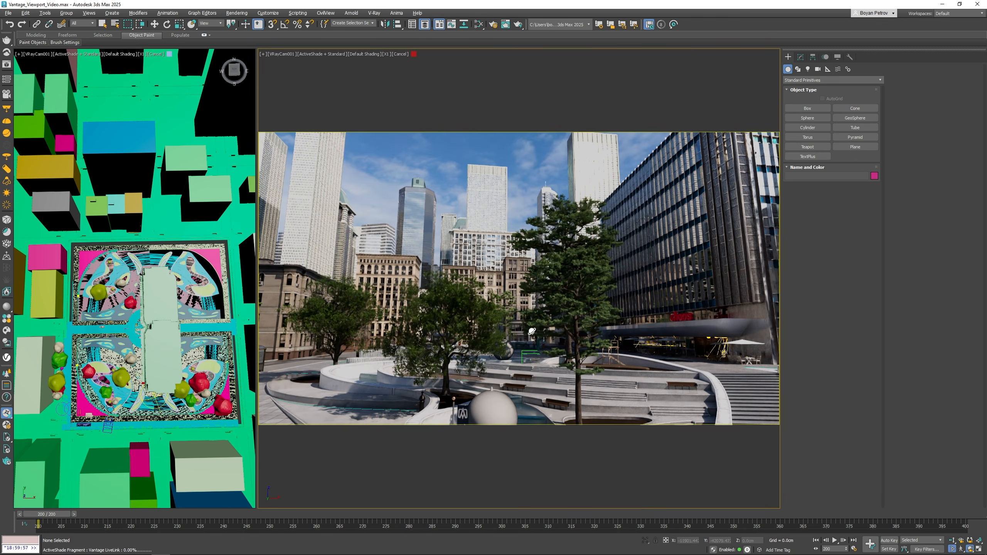
alt+middle_drag(520, 308, 536, 310)
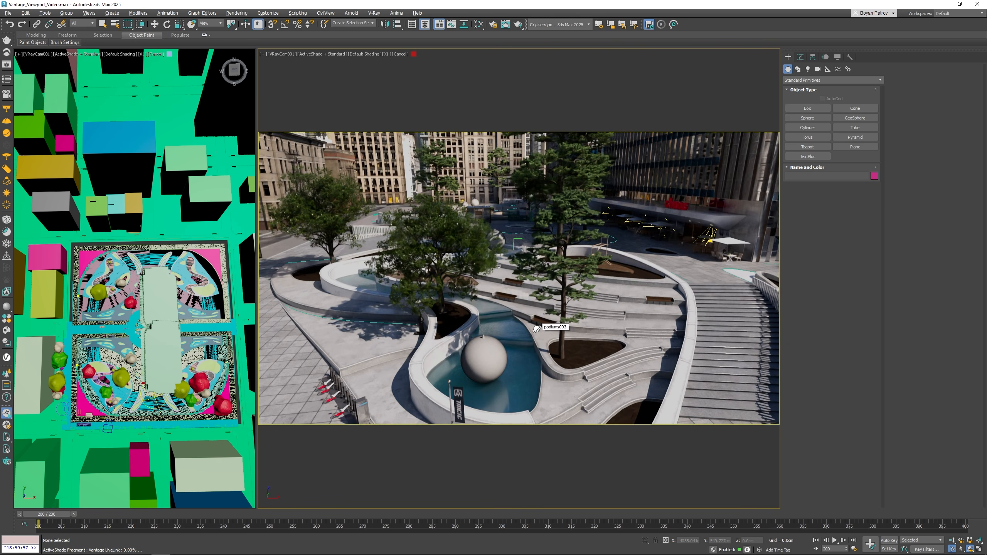
click(807, 118)
drag(518, 388, 518, 382)
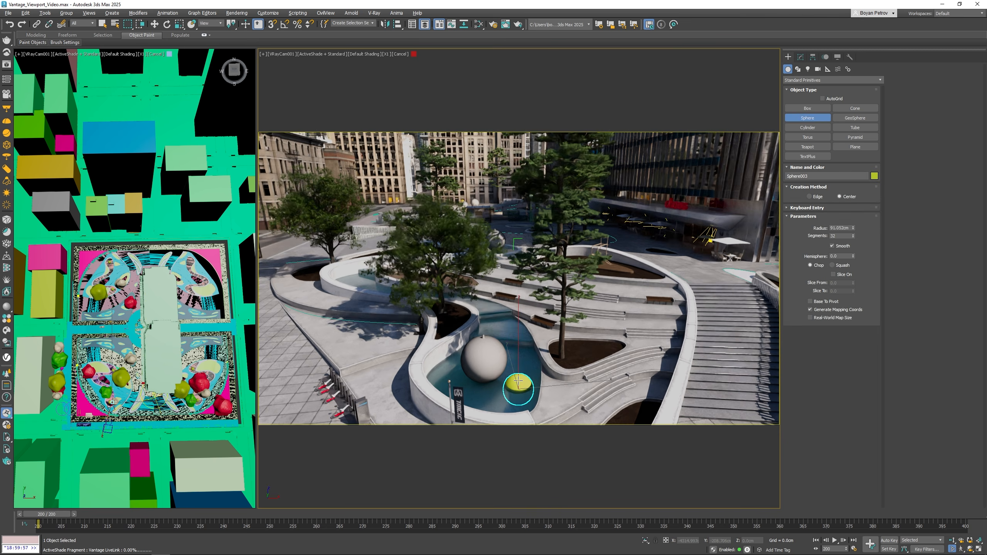
key(w)
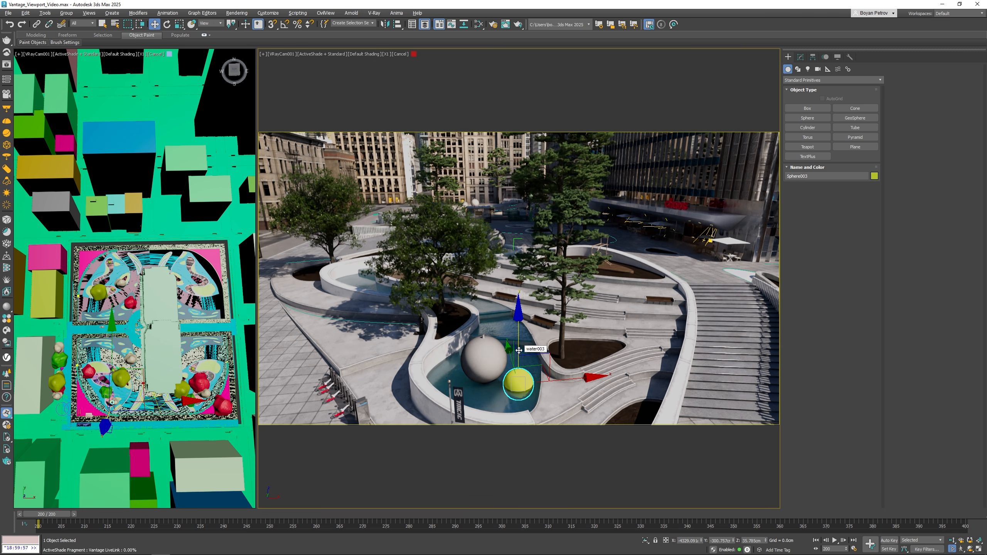
Assign the Aluminium_Brushed_Fingerprints_15cm material to the selected sphere and raise the material's reflection glossiness.
click(481, 24)
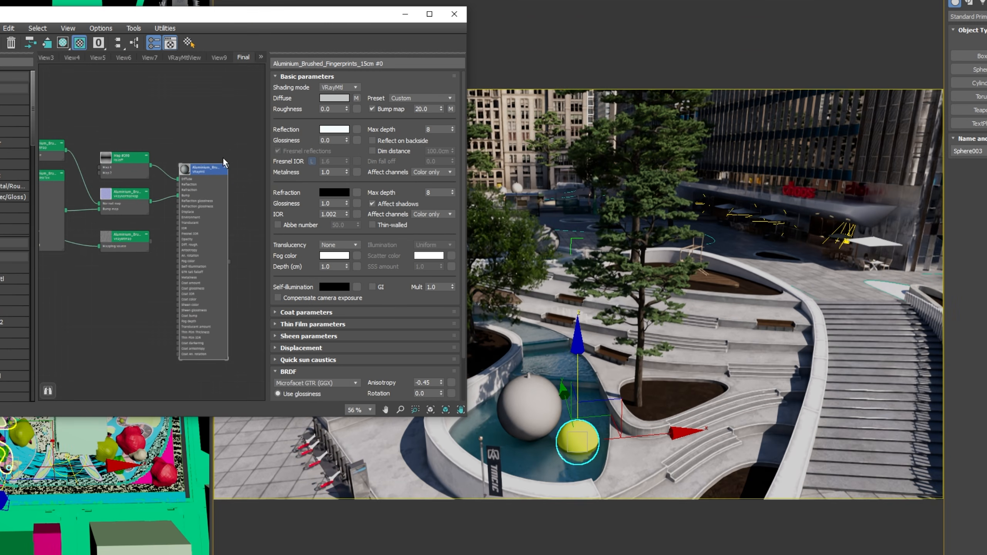
right_click(204, 168)
click(240, 193)
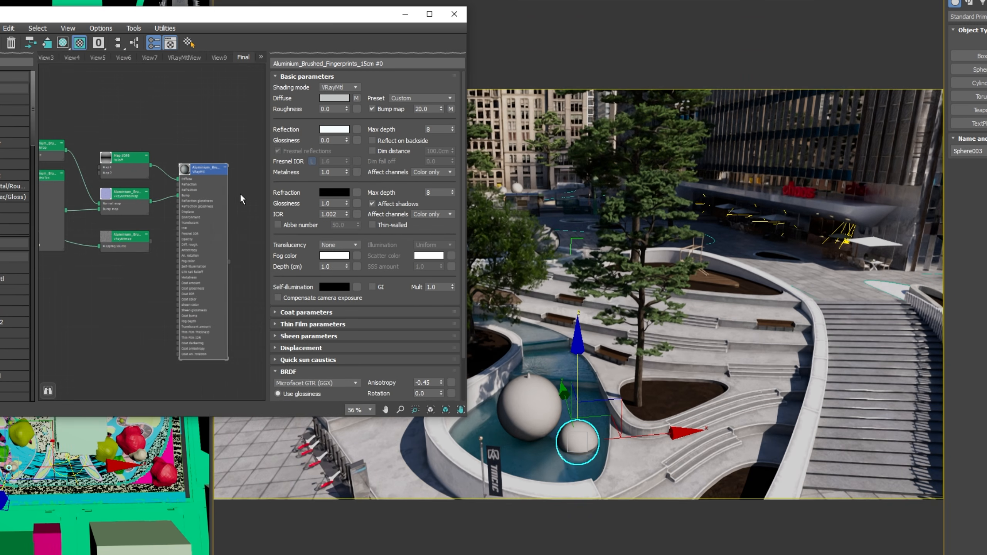
drag(348, 142, 346, 94)
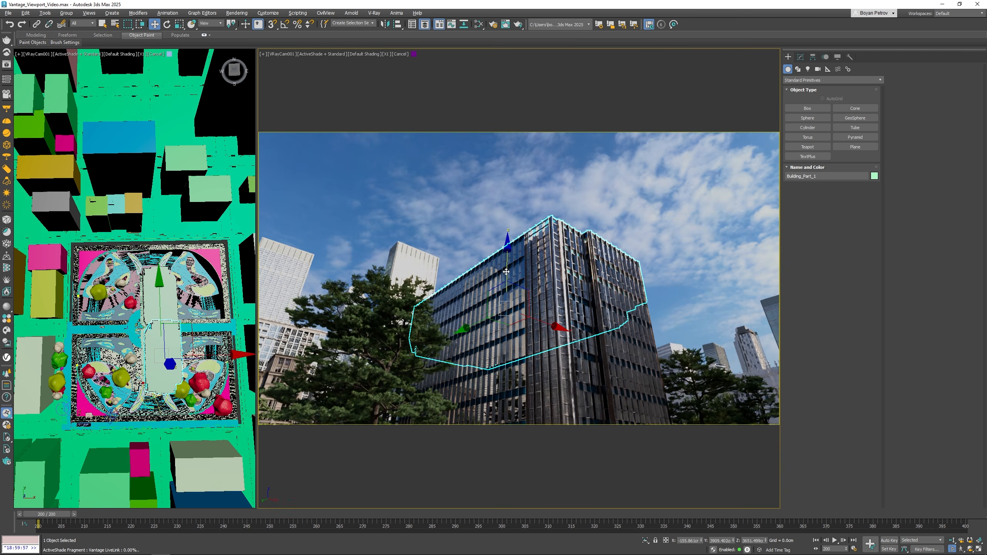
Clone the selected upper building section upward as three stacked instances to make the building taller, and clear the selection.
shift+drag(506, 272, 505, 242)
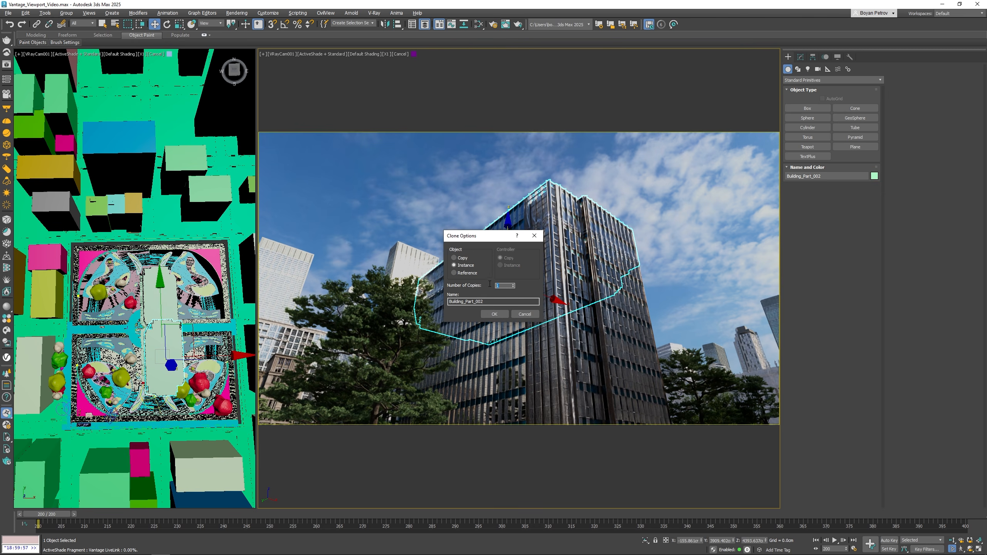
click(495, 315)
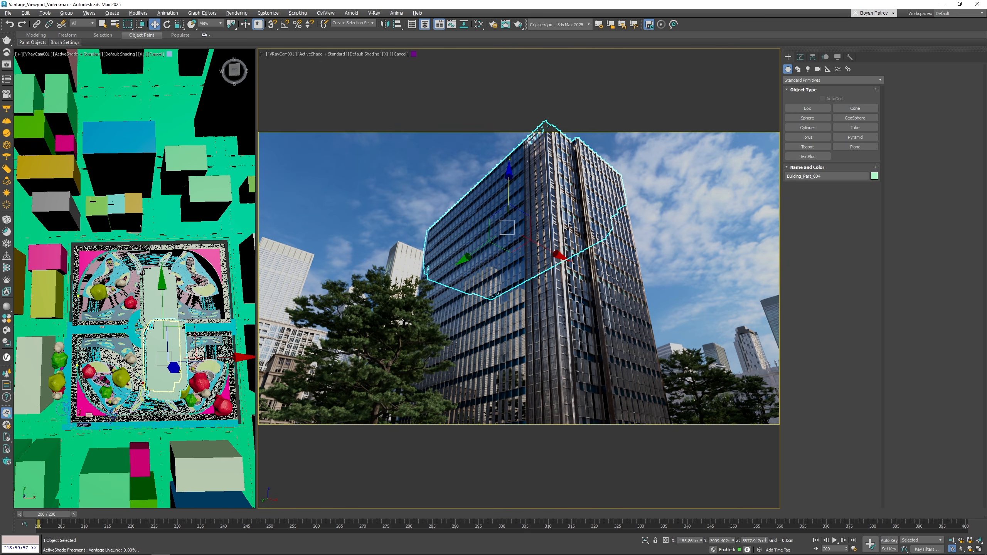
key(ctrl+d)
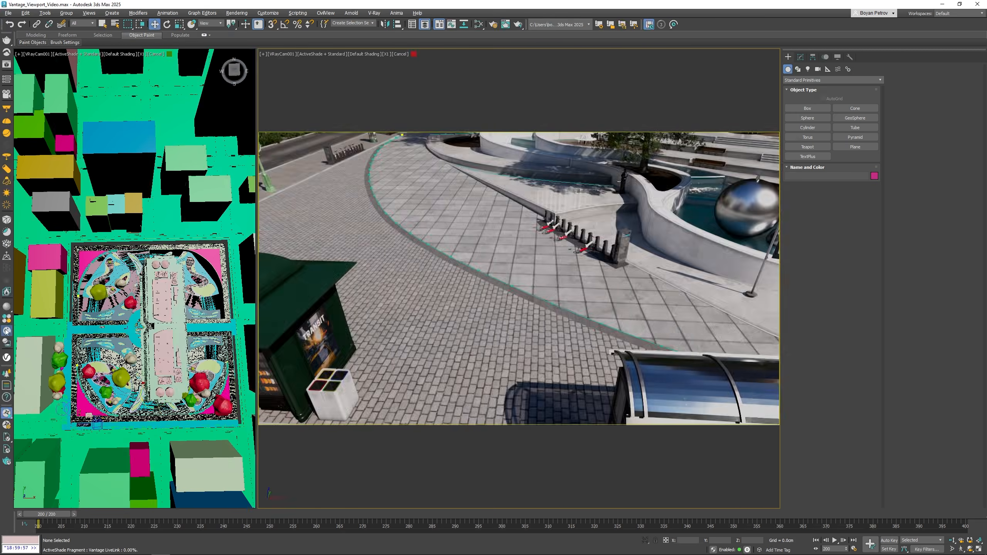
Search Chaos Cosmos for "cart" and place Food Cart 246 089 on the paving near the bus shelter.
click(6, 331)
click(109, 85)
text(cart)
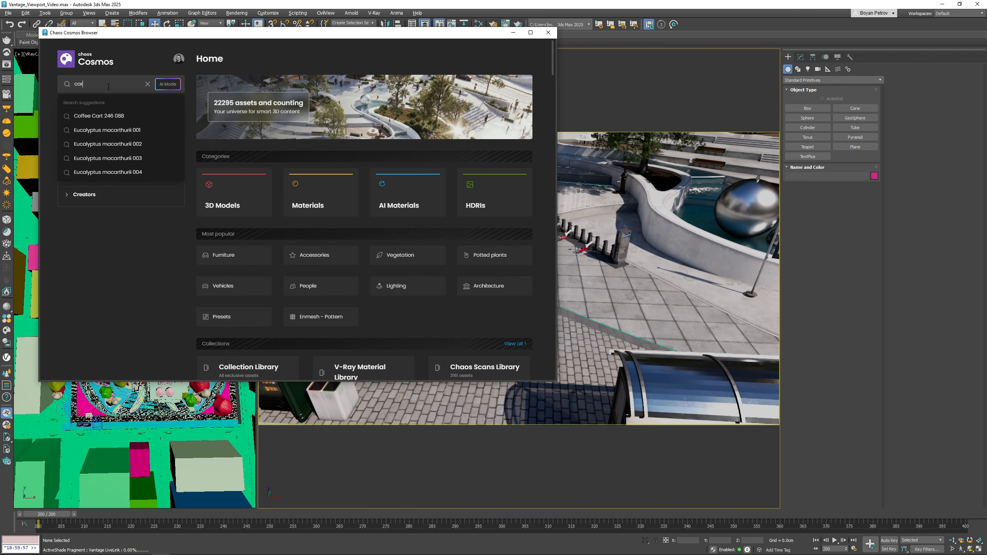
key(Return)
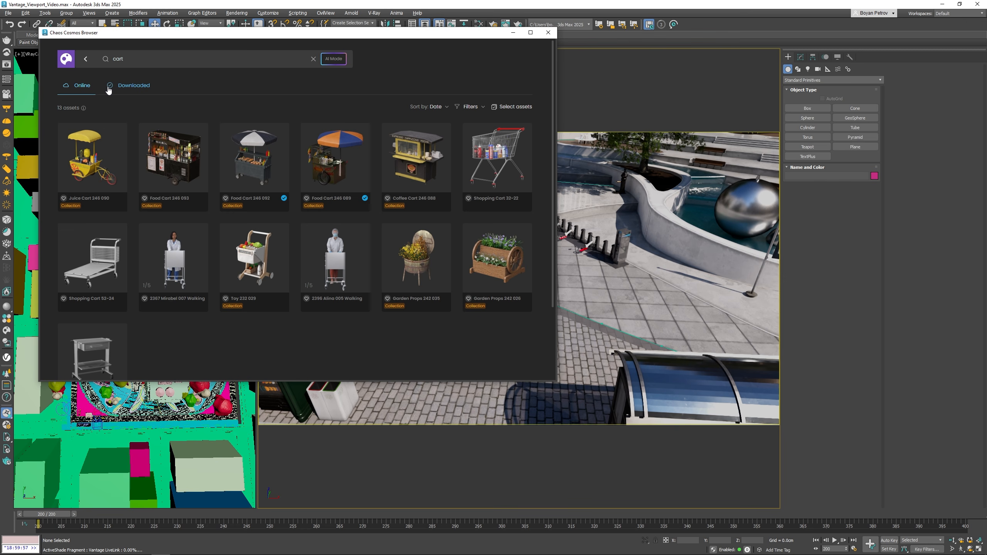
drag(328, 166, 588, 337)
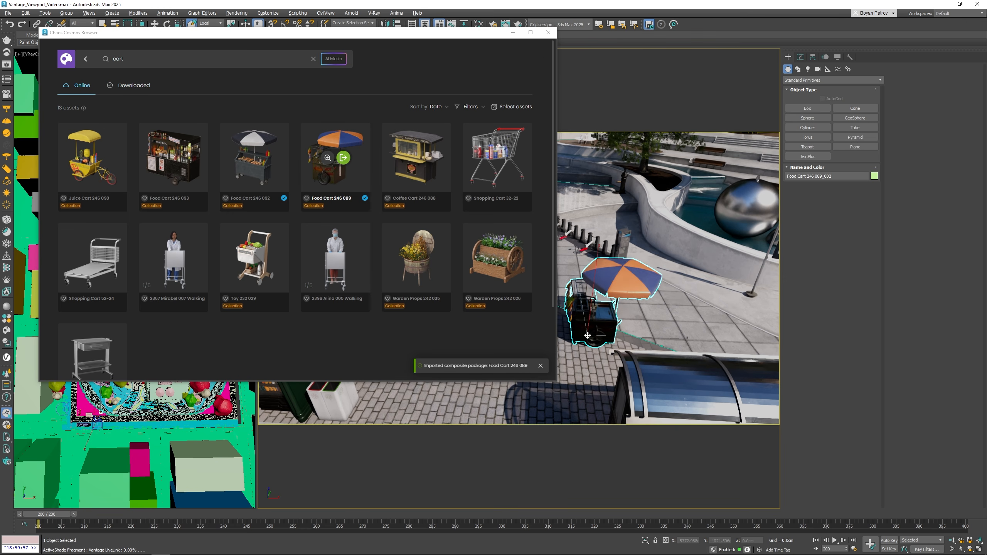
click(548, 32)
Rotate the food cart about its vertical axis and move it across the paving.
key(e)
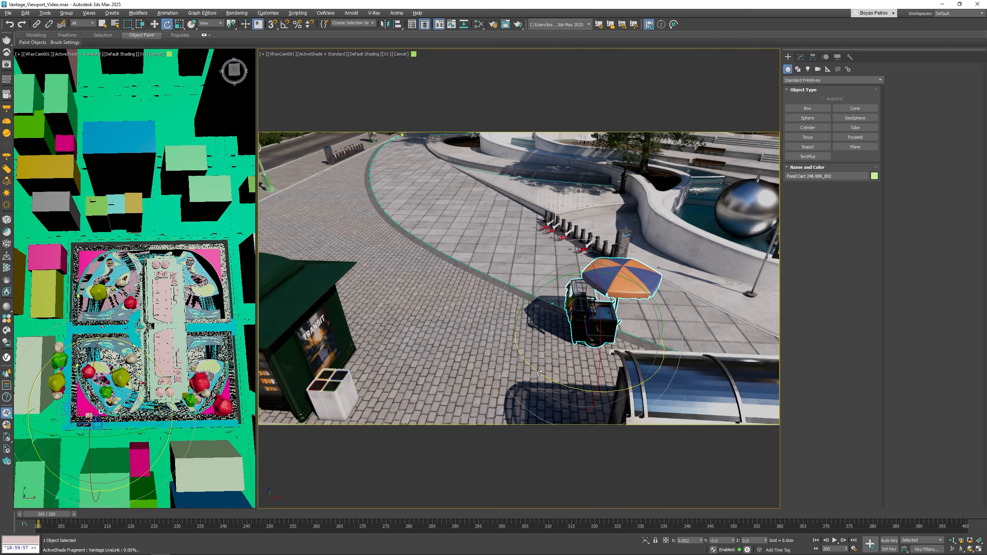
drag(540, 374, 585, 374)
key(w)
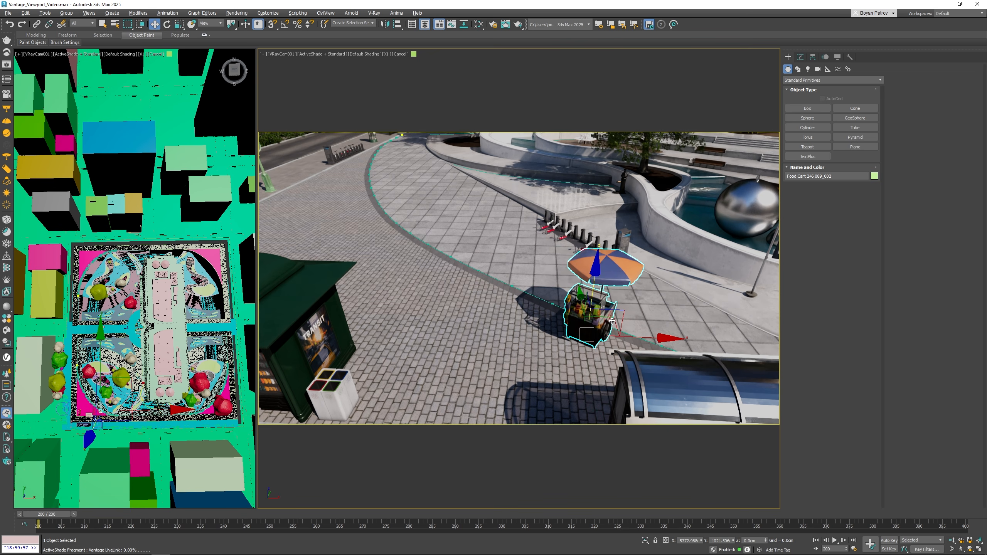
drag(612, 322, 579, 318)
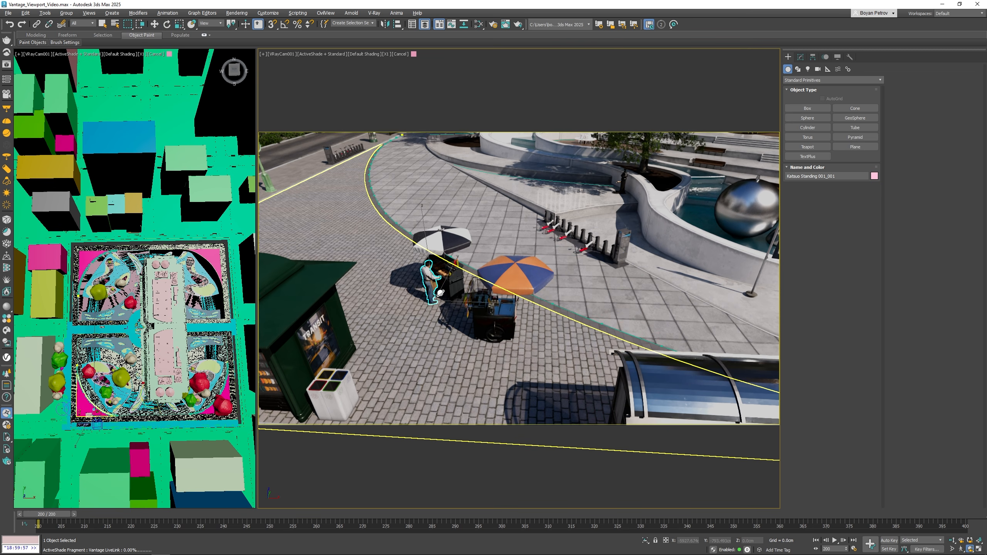
Orbit the camera around the two food carts and move in on the vendor standing beside them.
alt+middle_drag(444, 292, 534, 302)
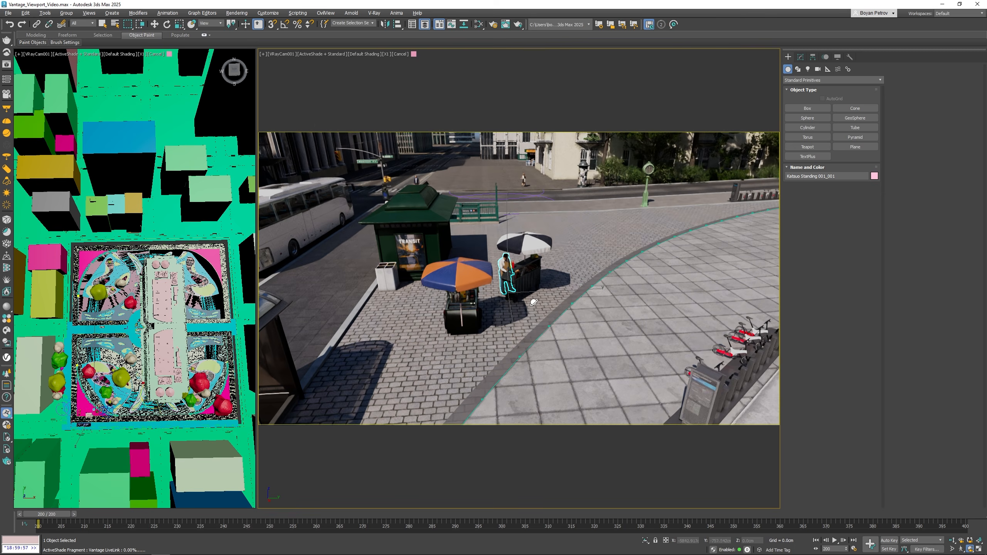
key(w)
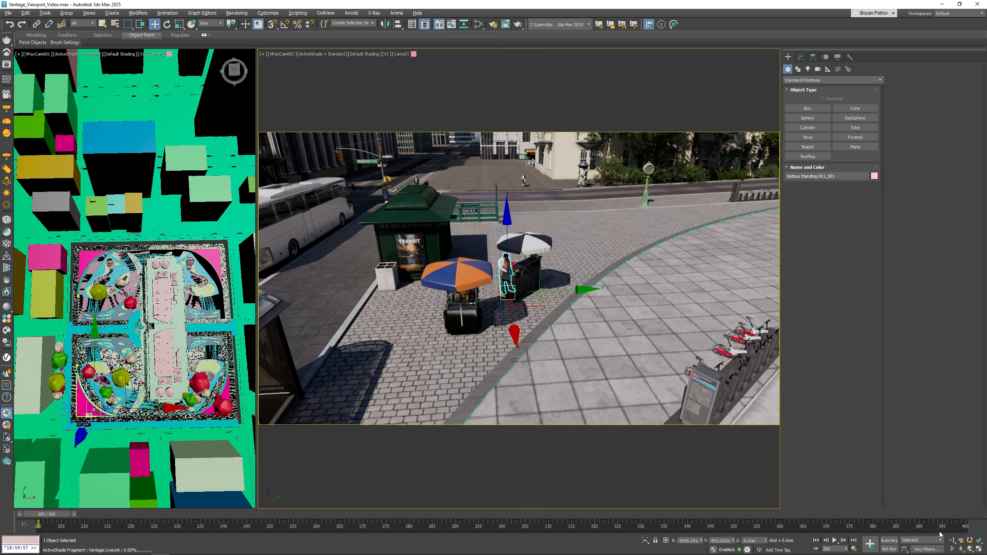
click(953, 542)
mouse_move(508, 291)
mouse_down()
mouse_move(514, 310)
mouse_move(517, 286)
mouse_up()
scroll(510, 269, up, 5)
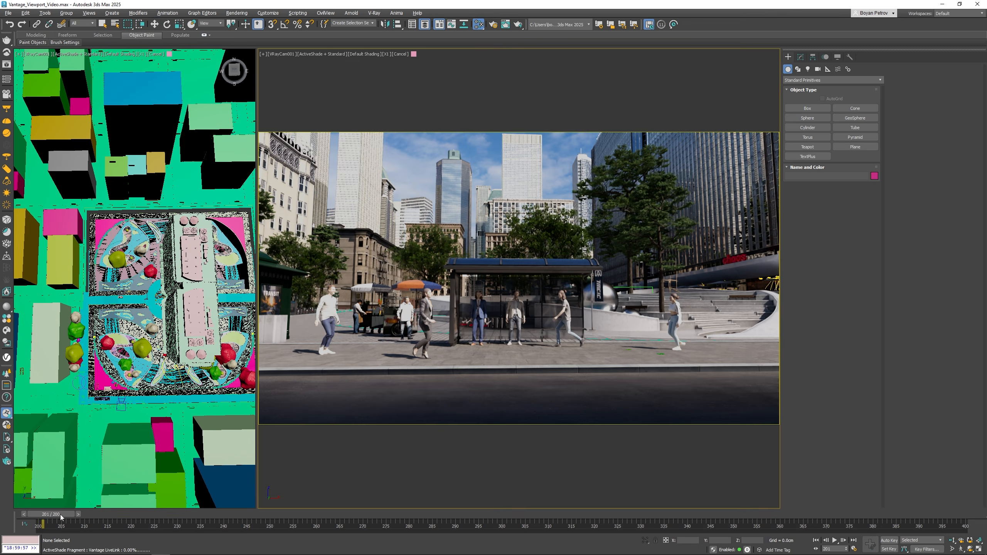
With Auto Key on, animate the Car Hybrid 001 driving forward along the road from frame 200 to 220, and scrub through the motion.
drag(61, 517, 42, 522)
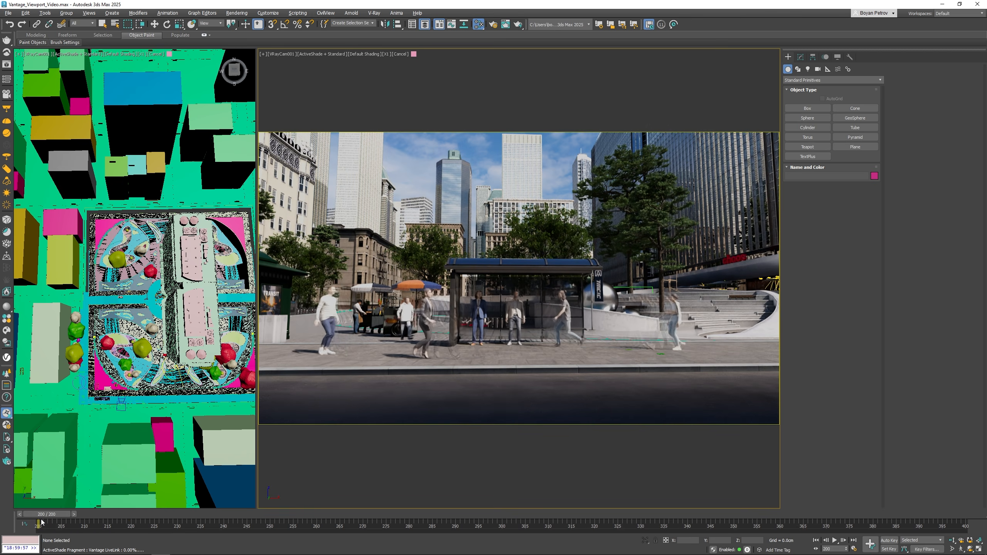
click(889, 541)
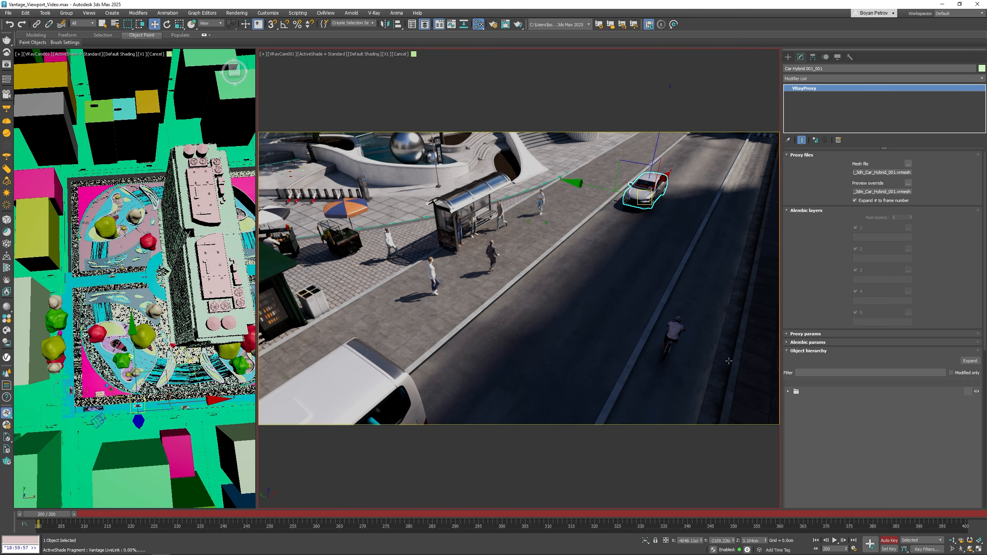
drag(668, 175, 669, 173)
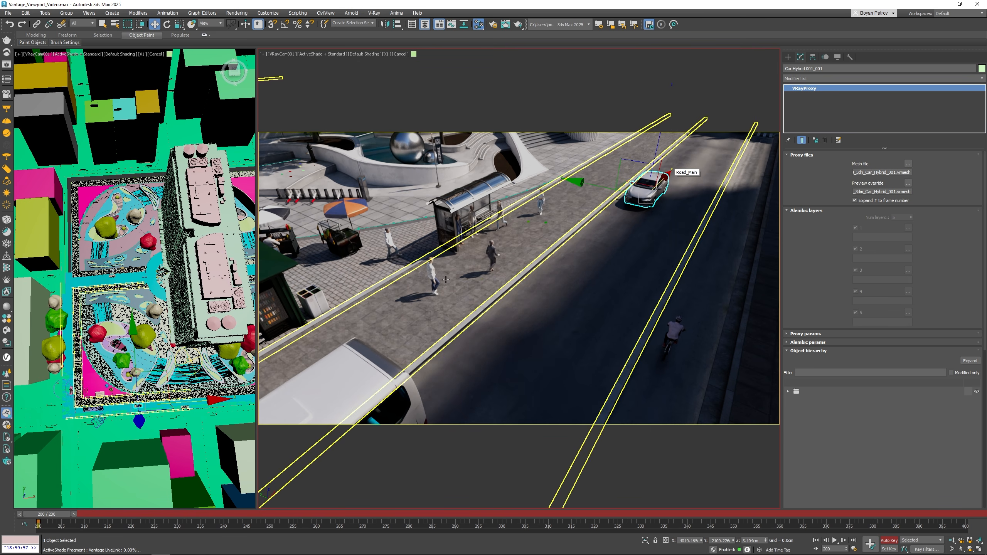
drag(47, 514, 146, 521)
key(w)
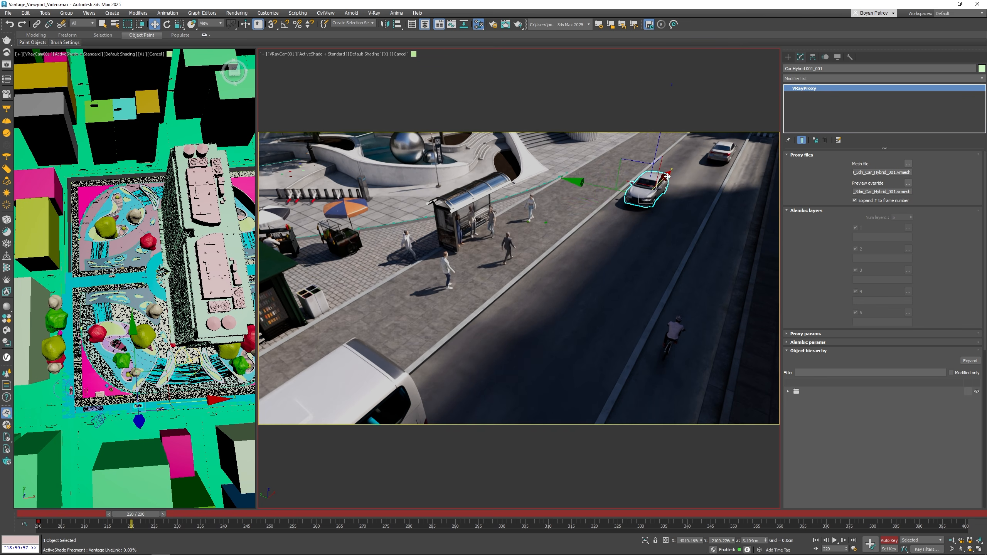
drag(628, 196, 516, 288)
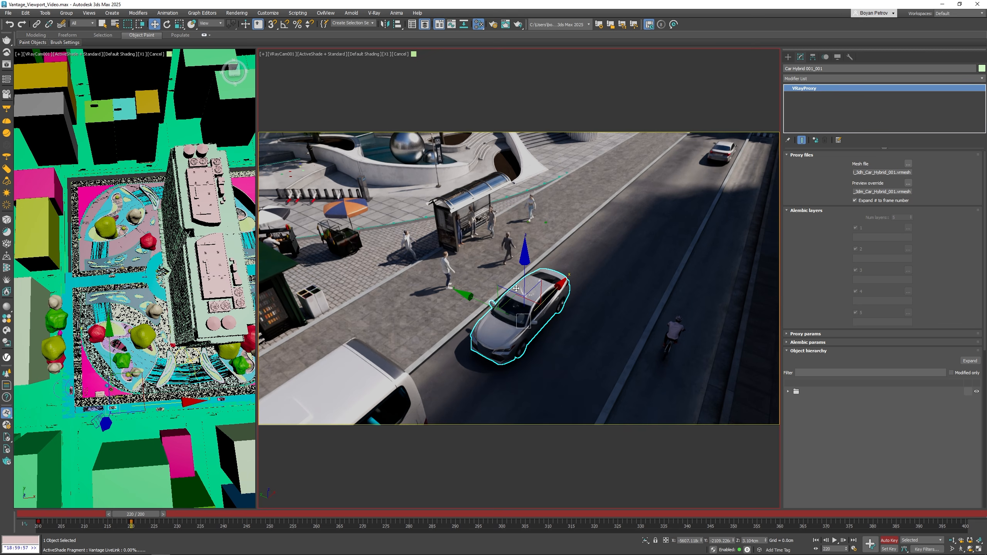
drag(46, 516, 132, 531)
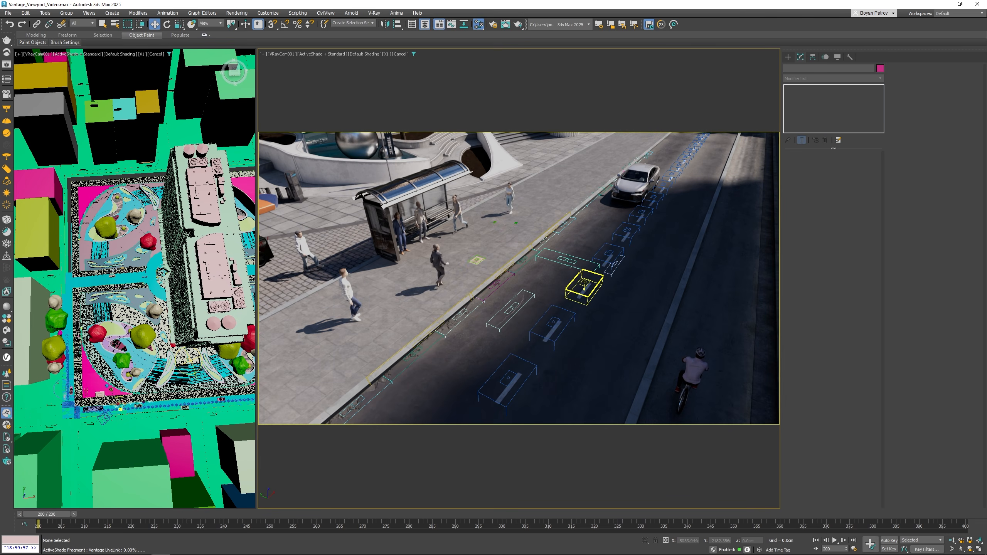
Move the selected letter decal on the road closer to the sidewalk curb.
click(582, 274)
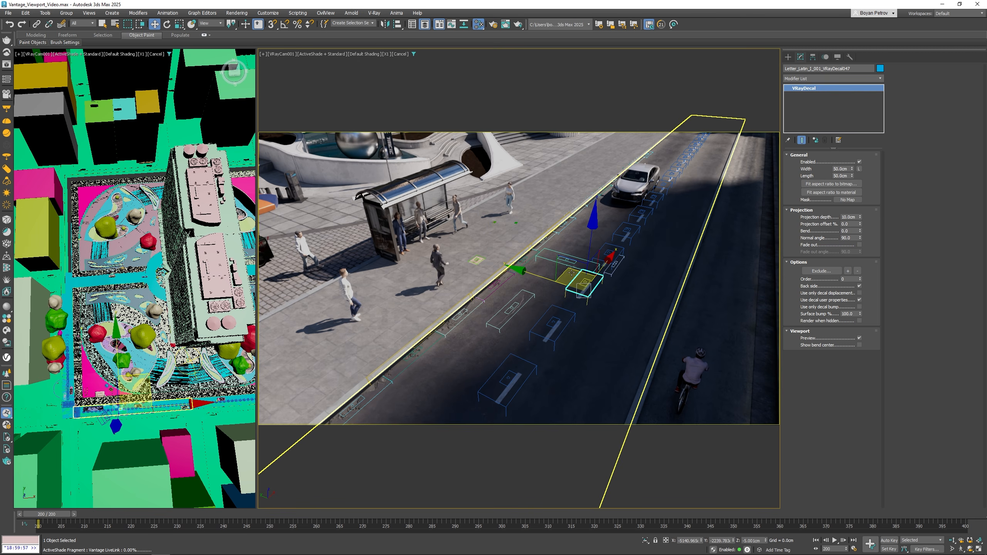
drag(569, 274, 525, 268)
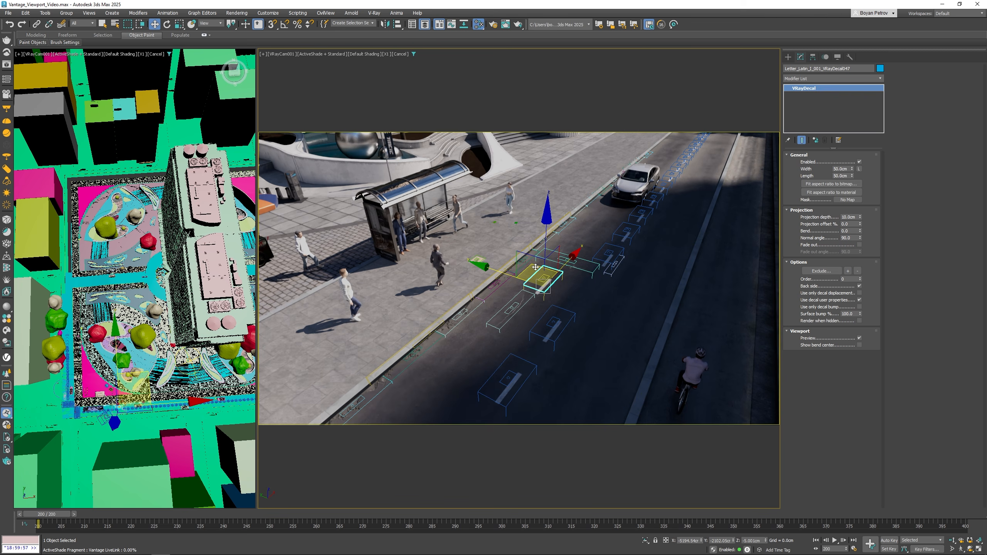
Scale up the selected letter decal on the road and reposition it within the lane.
key(r)
drag(547, 263, 546, 227)
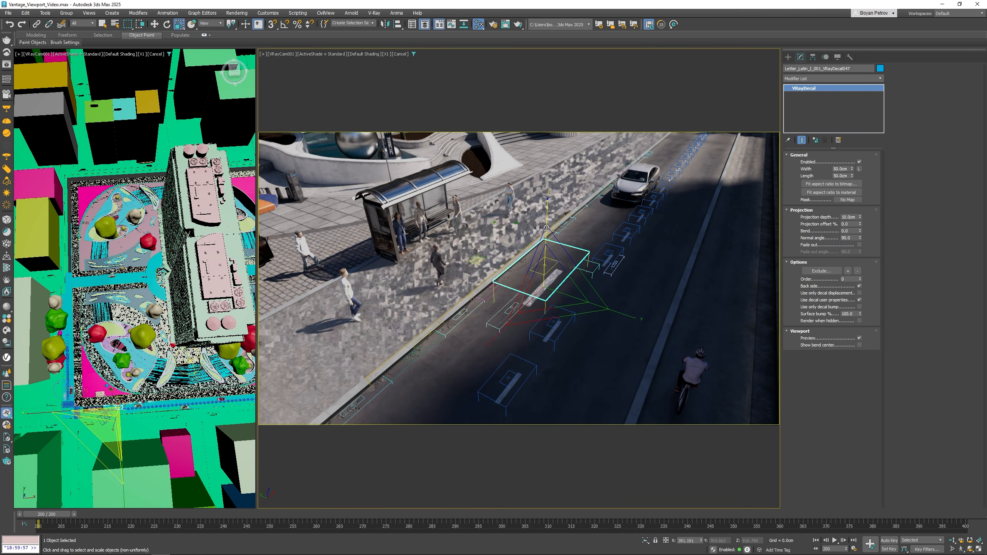
key(w)
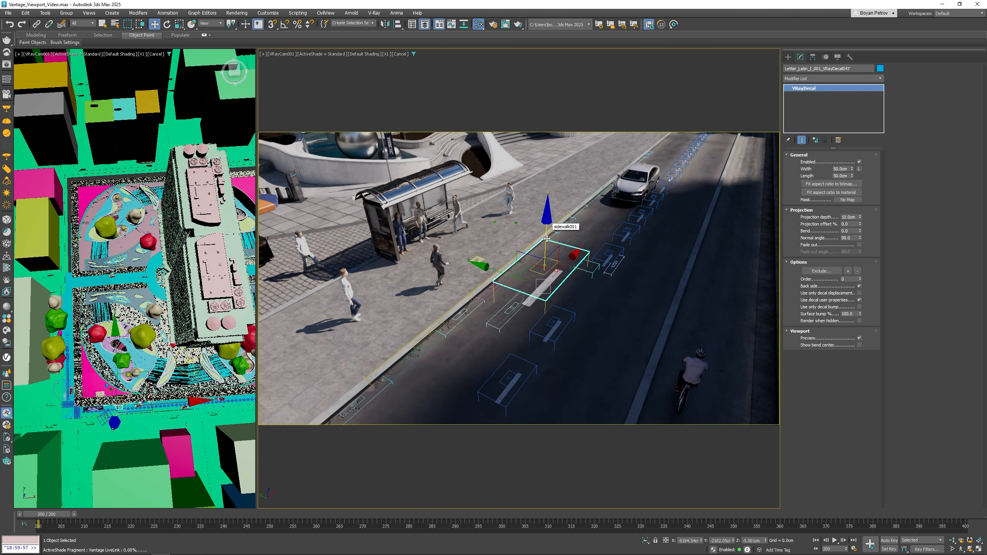
Hide the Geometry category in the camera viewport's display filter to clear the decal outlines.
click(414, 54)
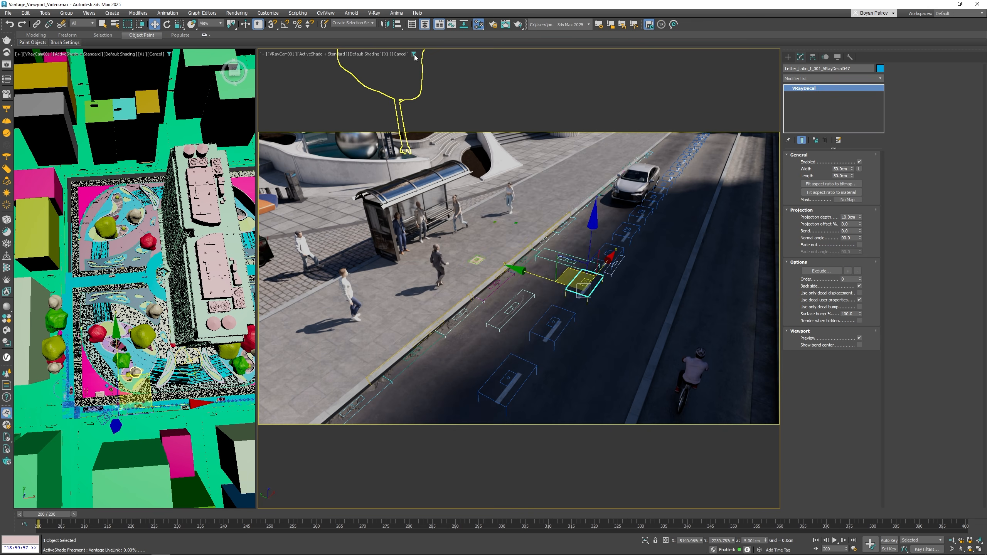
click(507, 196)
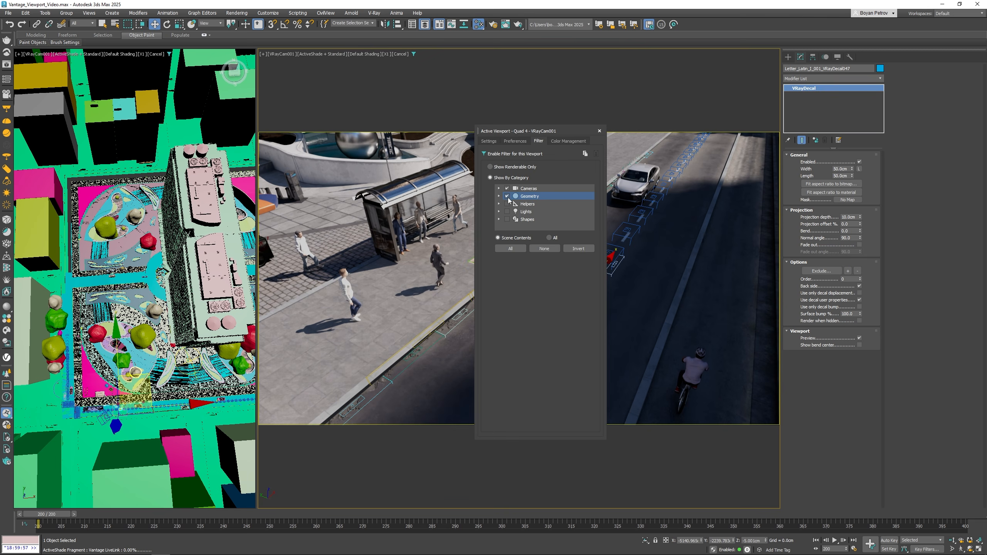
click(599, 132)
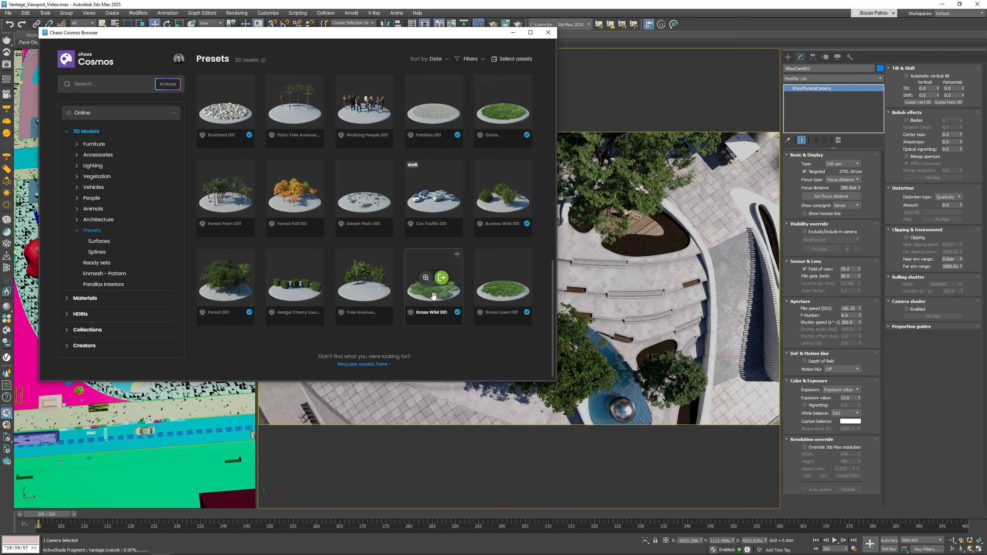
Scatter the Cosmos preset Grass Wild 001 over the planting bed soil and hide geometry overlays with the camera viewport's filter.
drag(434, 296, 638, 242)
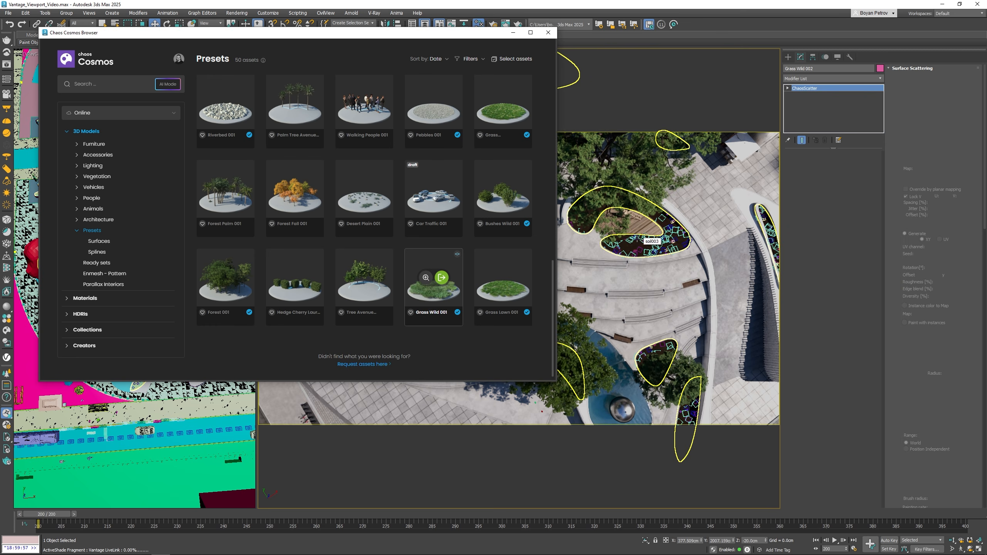
click(548, 35)
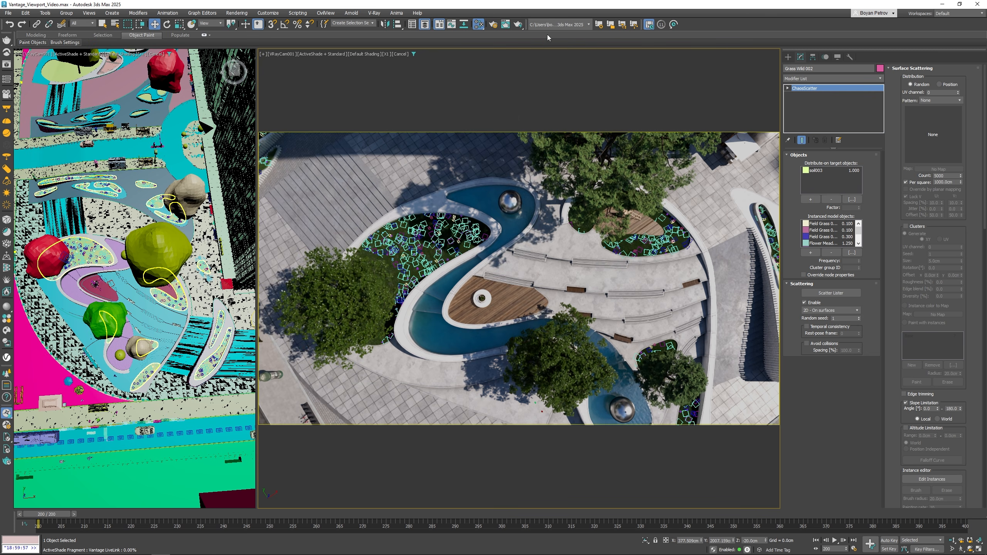
click(414, 54)
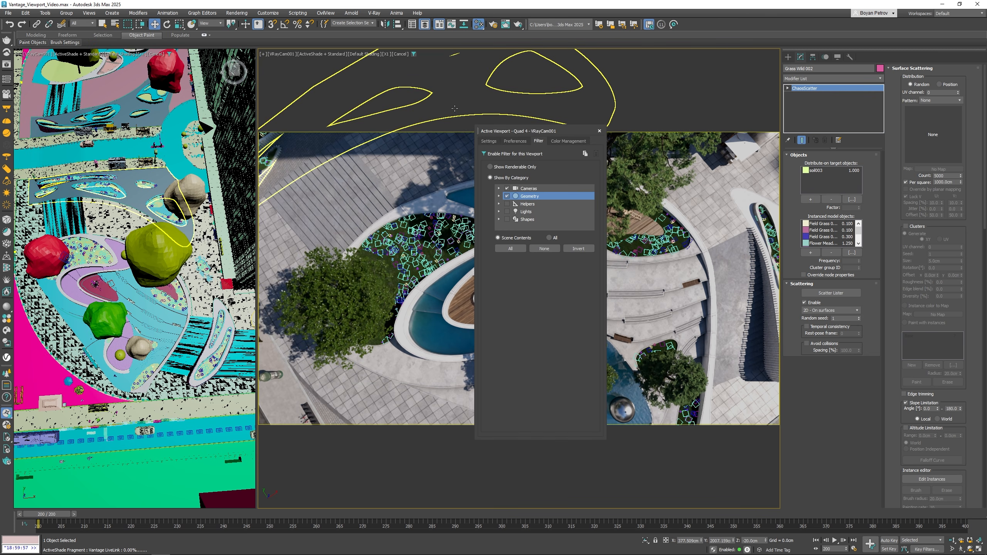
click(507, 196)
click(599, 131)
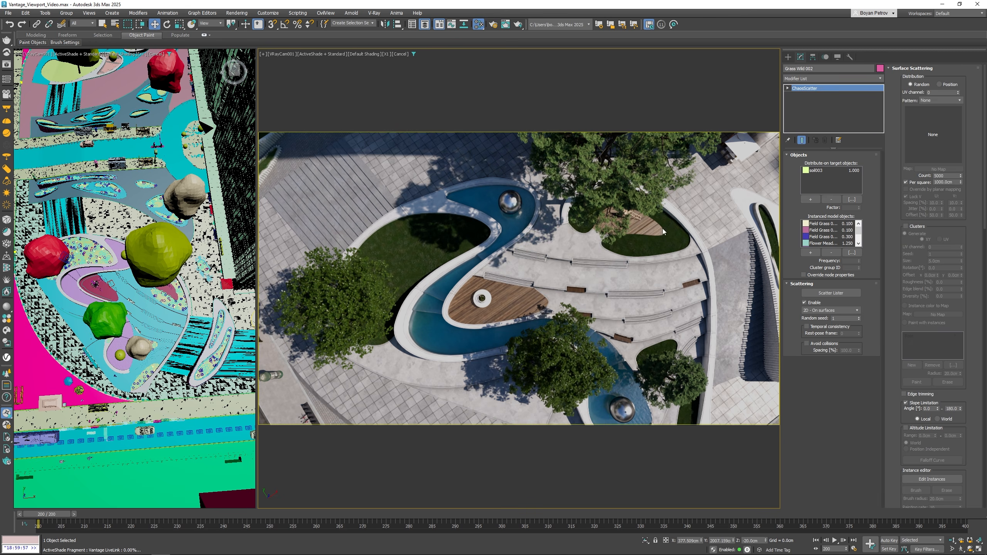
Clear the selection and bring the camera from the overhead view down to eye level beside the plaza pool.
click(665, 231)
scroll(671, 243, down, 2)
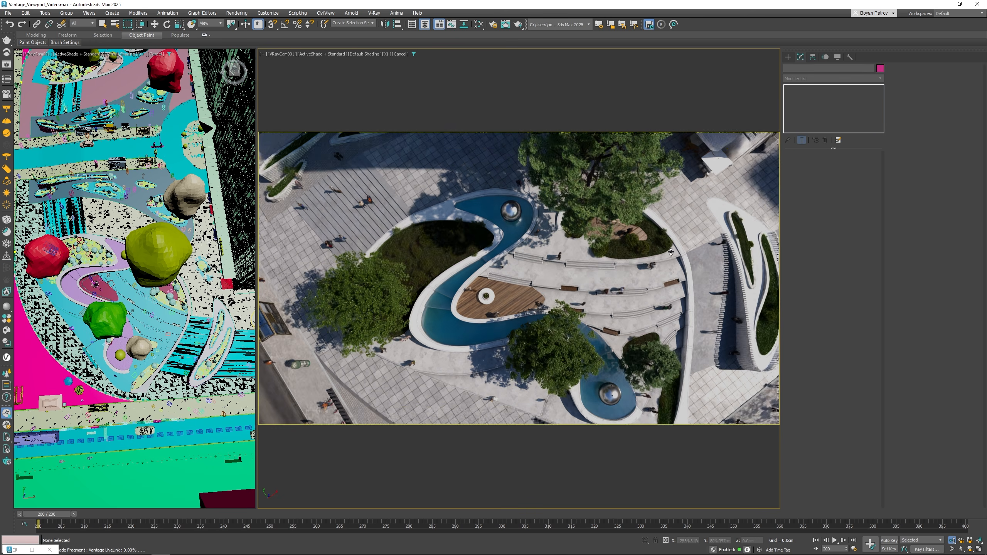
scroll(673, 265, down, 4)
drag(674, 276, 678, 288)
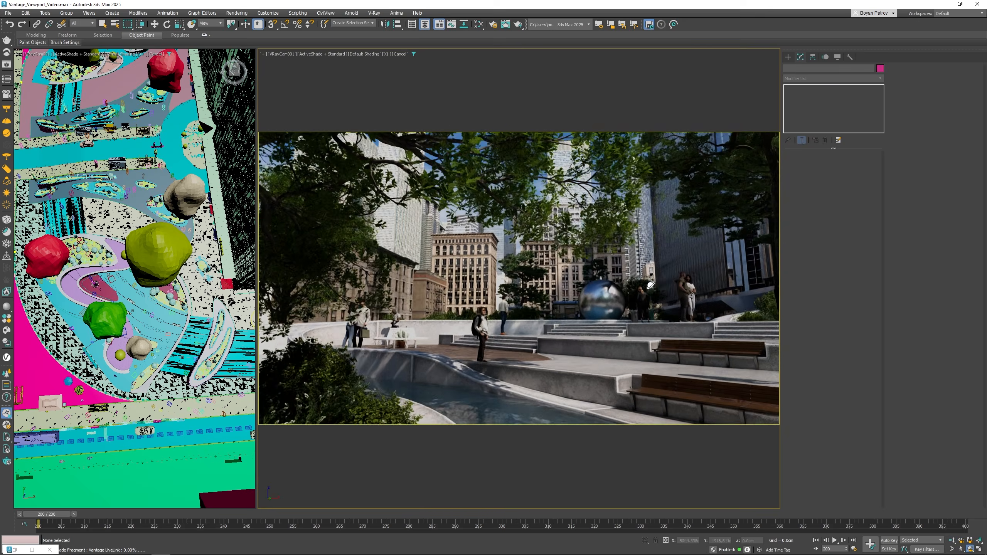
drag(648, 285, 628, 287)
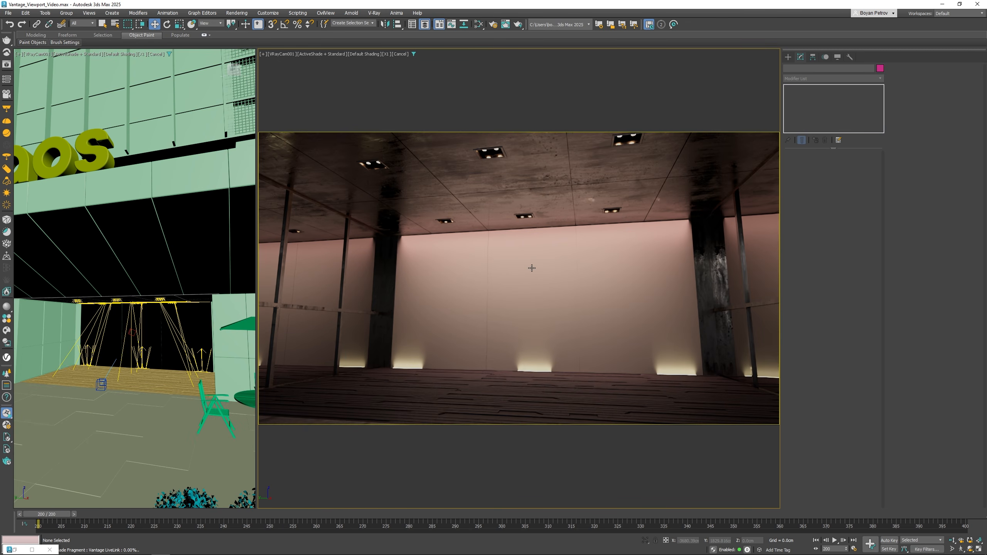
Set the displacement amount of Rock_Panel_1 on the lobby's back wall to 5 cm.
click(531, 268)
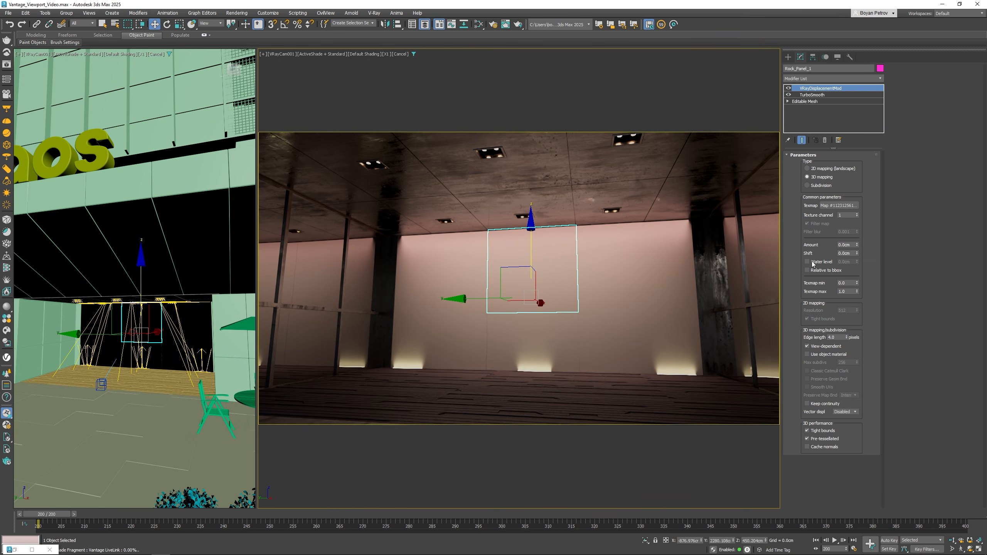
click(855, 245)
text(5)
key(Return)
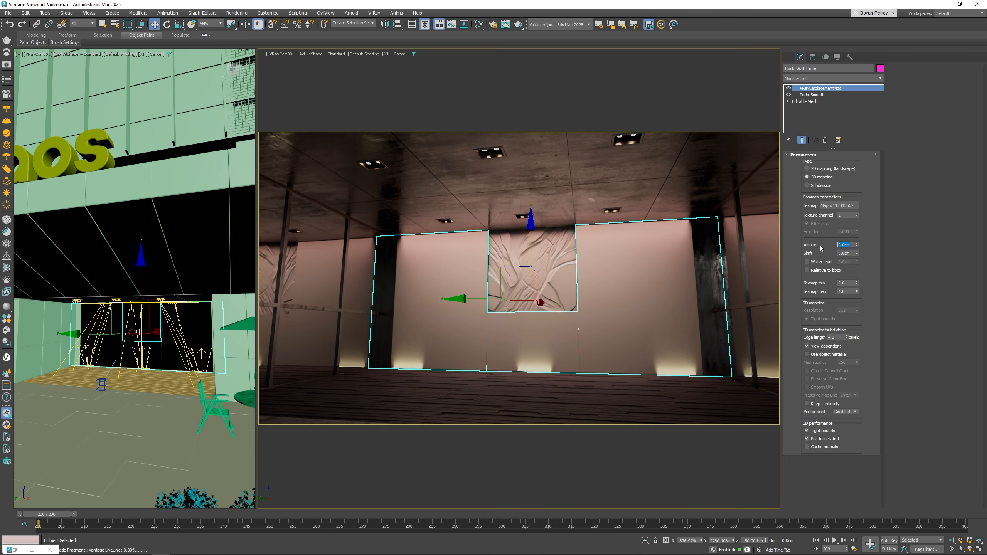
Set the Rock_Wall_Rocks displacement amount to 5 cm and its shift to 2.5 cm.
text(5)
key(Return)
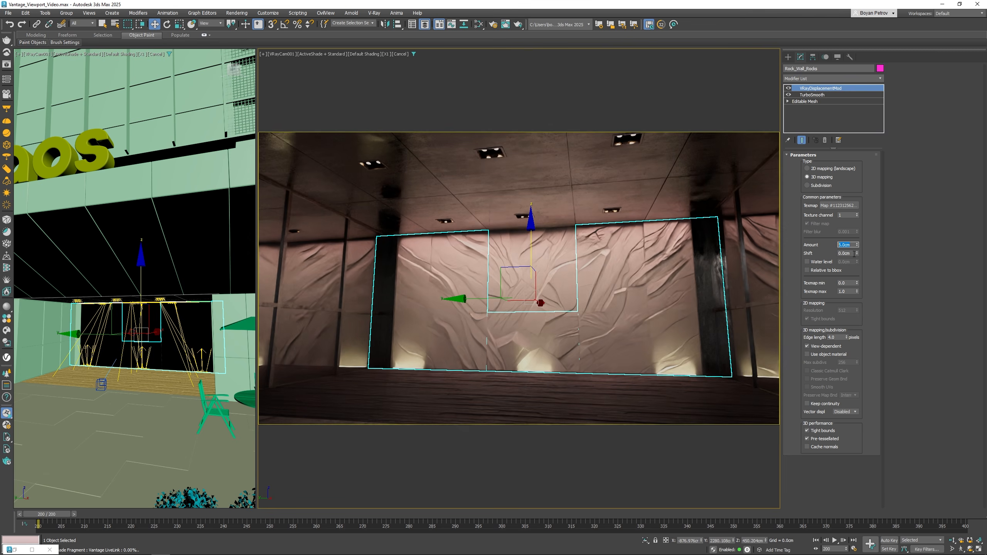
click(854, 253)
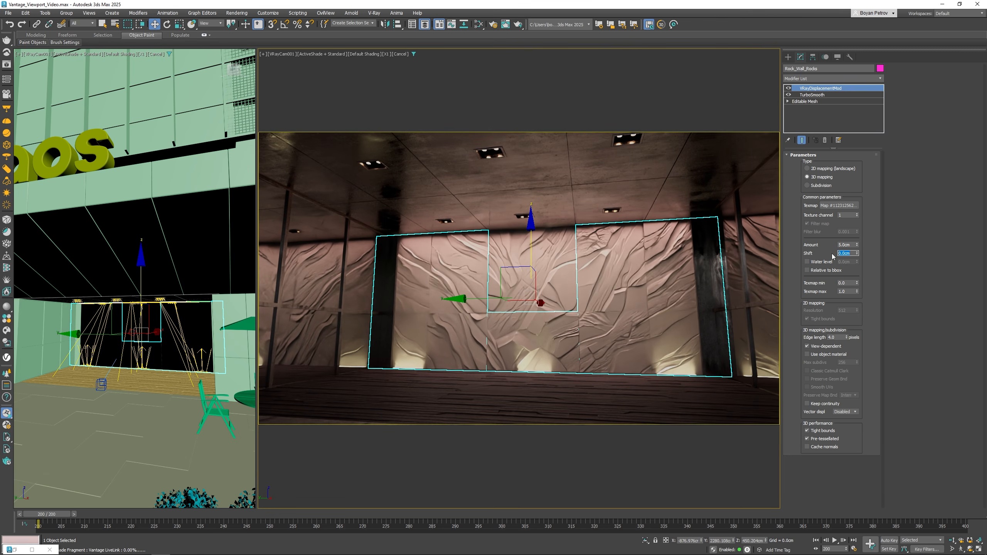
text(2.5)
key(Return)
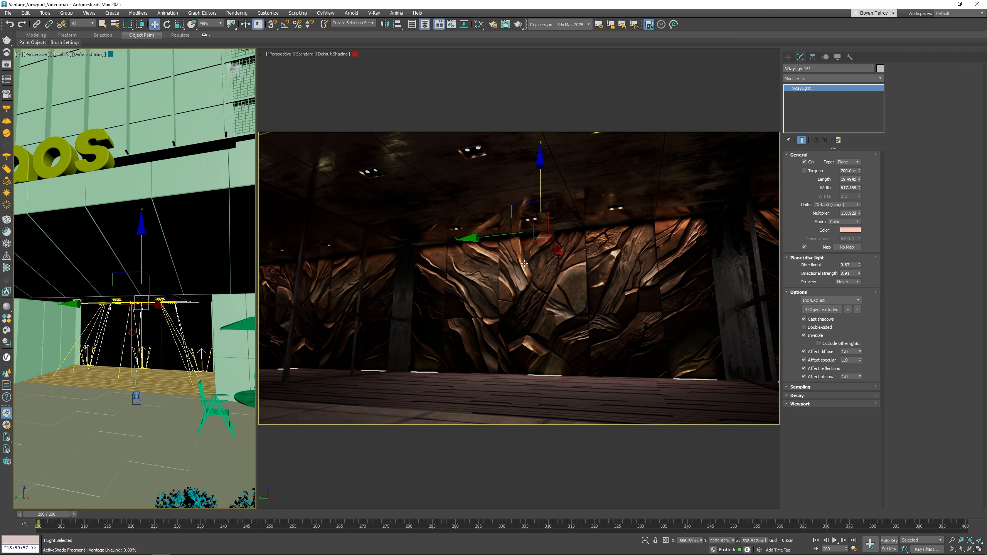
Set the plane light above the rock wall to a multiplier of 400 and fine-tune its height and directional value.
double_click(854, 213)
text(400)
key(Return)
drag(541, 165, 541, 166)
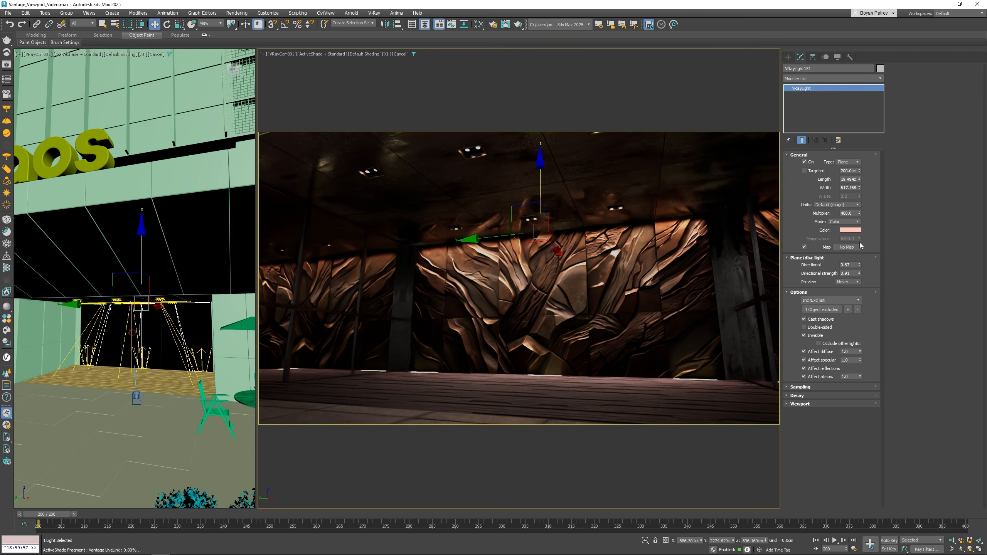
mouse_move(859, 265)
mouse_down()
mouse_move(859, 274)
mouse_move(858, 241)
mouse_move(859, 262)
mouse_up()
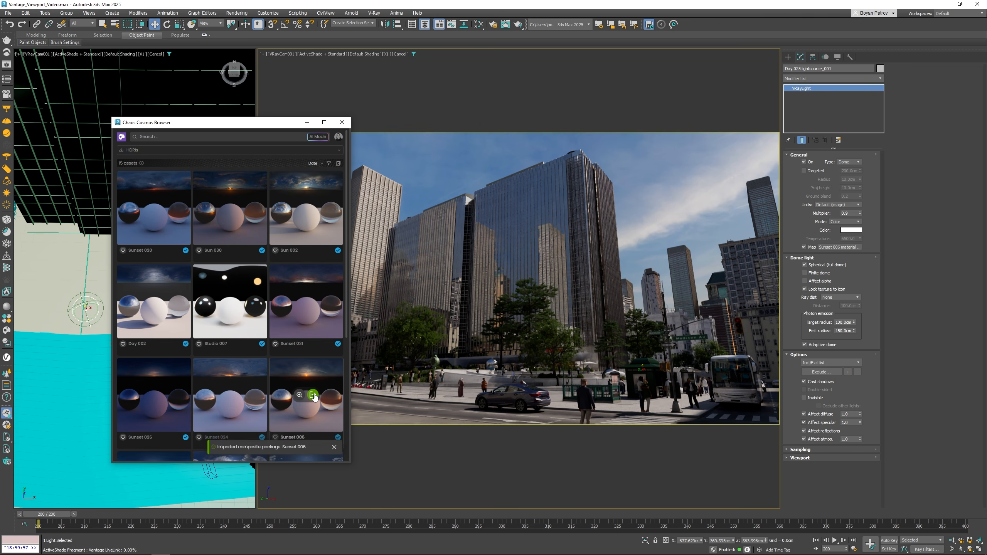
Try the Sunset 031 HDRI on the dome light and replace it with Sun 002 from Cosmos.
click(313, 306)
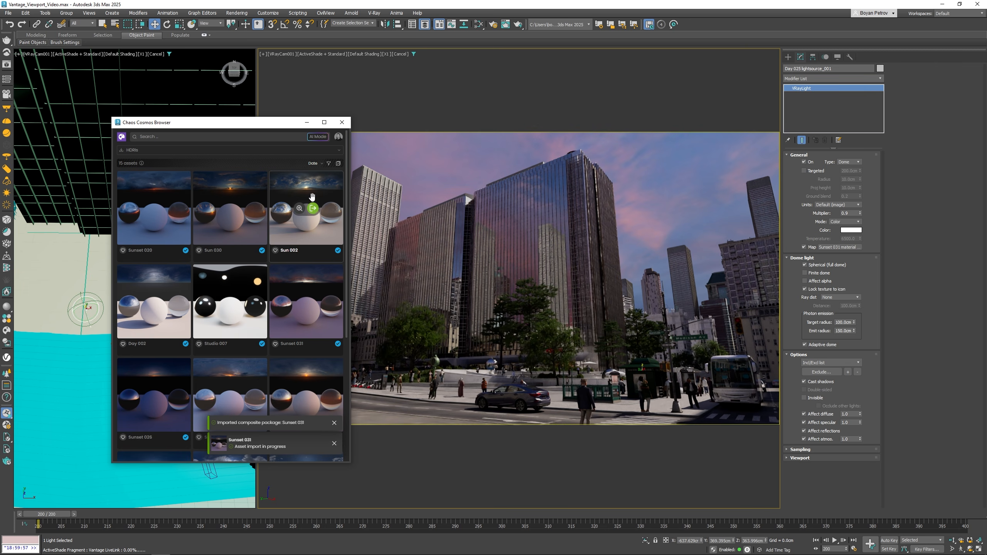
click(313, 209)
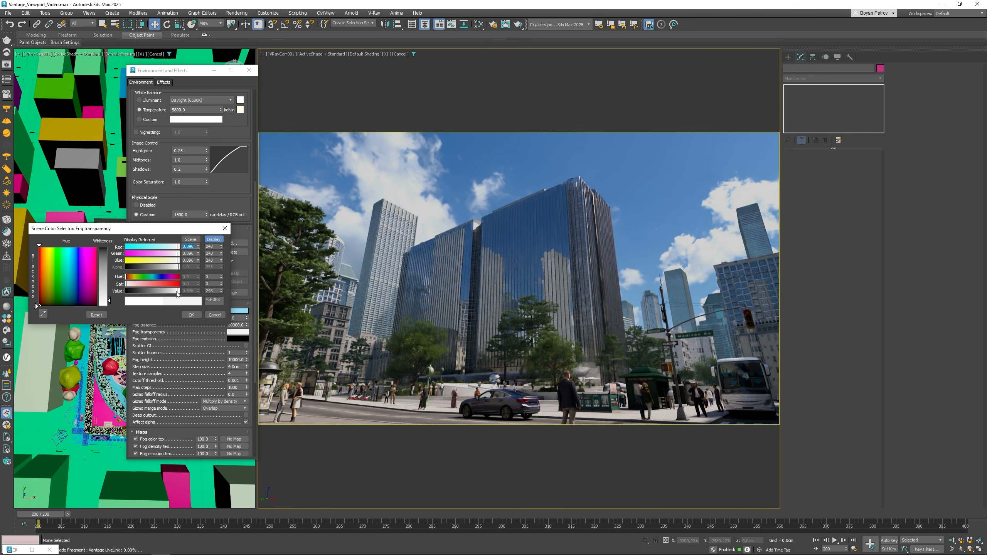
Darken the environment fog's transparency color to a value of 157 to thicken the haze around the buildings.
drag(177, 294, 159, 294)
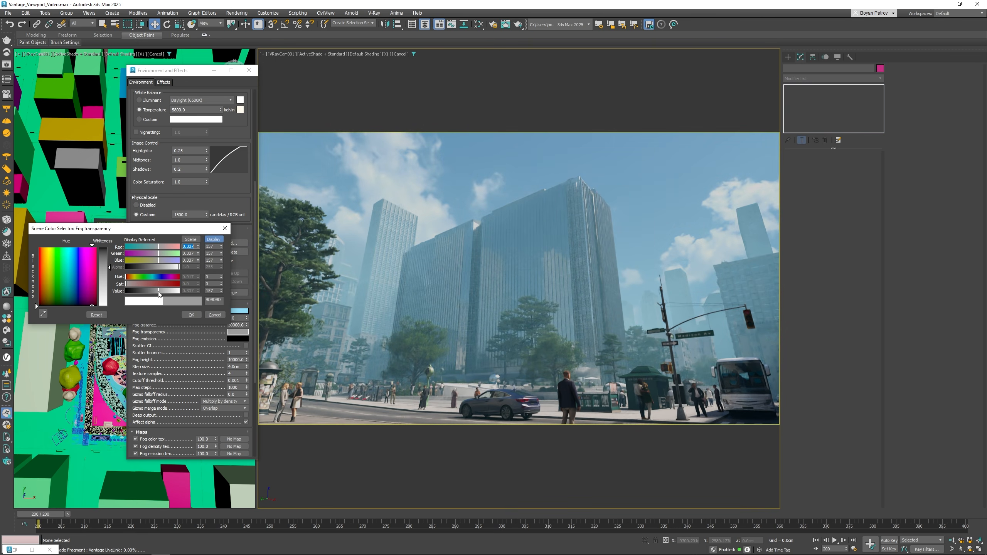
mouse_move(159, 293)
mouse_down()
mouse_move(178, 293)
mouse_move(159, 294)
mouse_up()
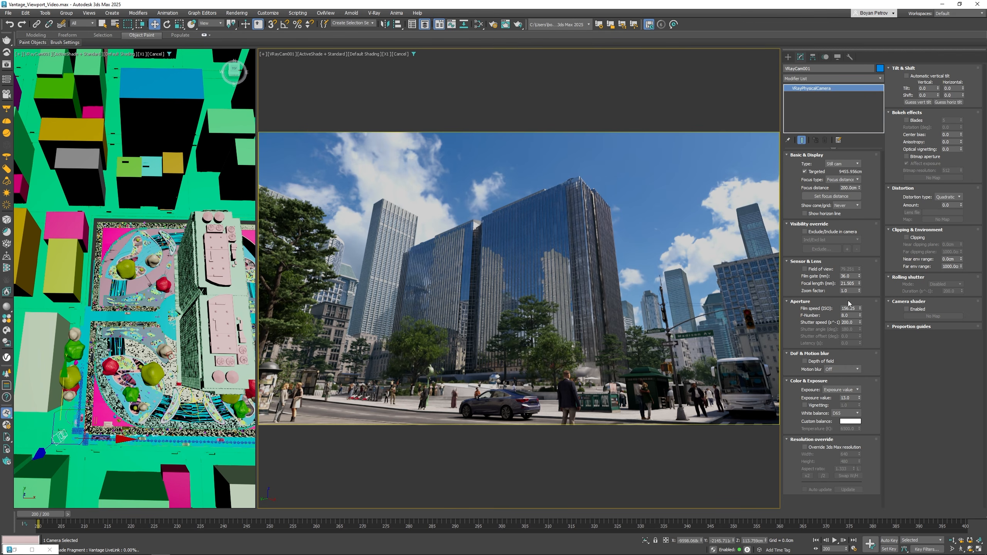
Enable automatic vertical tilt on VRayCam001 and reduce its focal length to about 20.1 mm.
drag(859, 284, 861, 283)
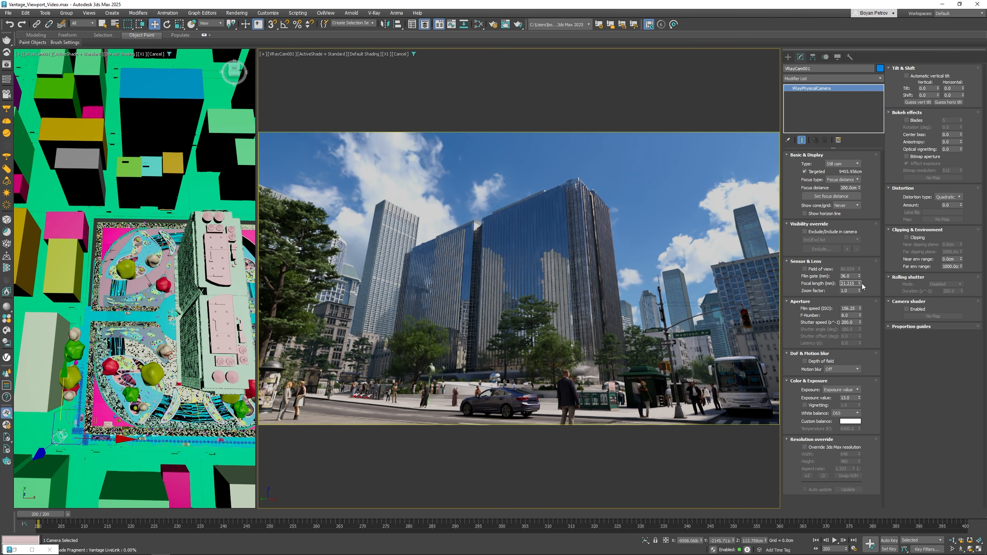
click(906, 76)
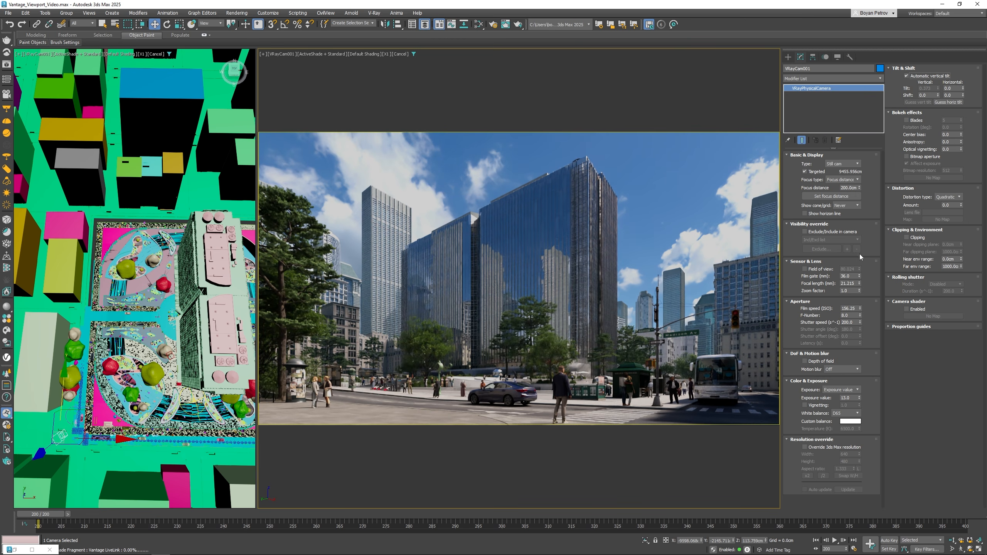
drag(859, 283, 859, 287)
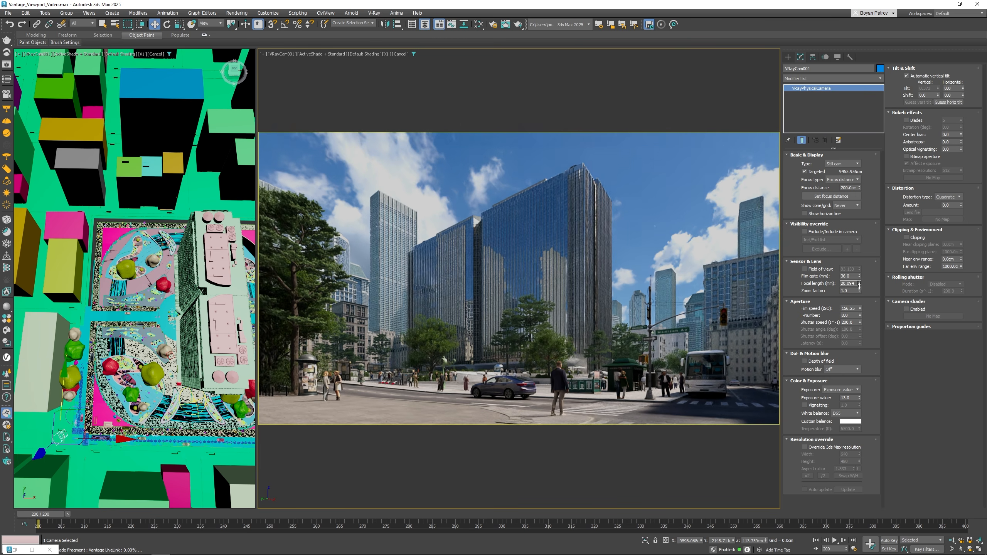
With Auto Key on, enable the camera's depth of field and set its focus distance to 10 cm at frame 200.
drag(43, 514, 130, 522)
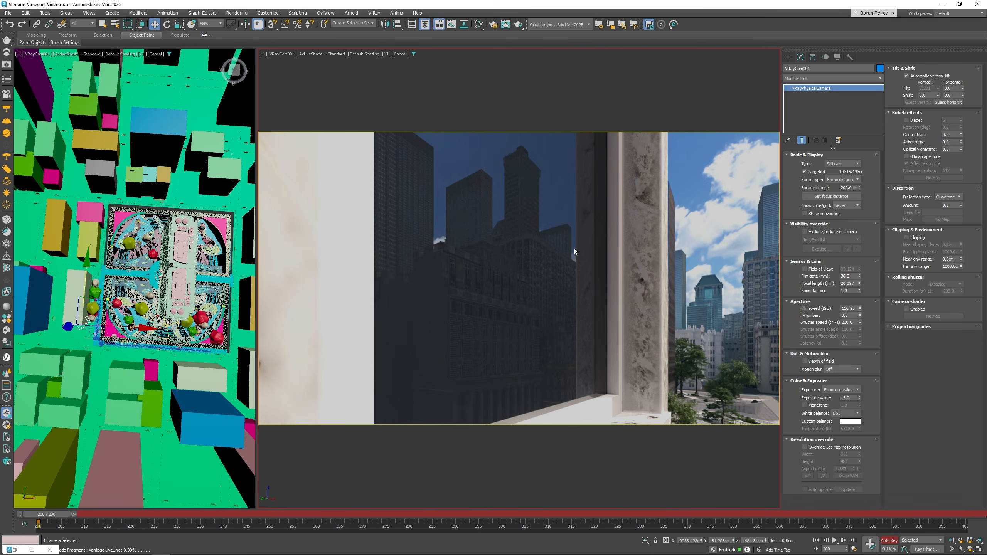
double_click(844, 187)
text(10)
key(Return)
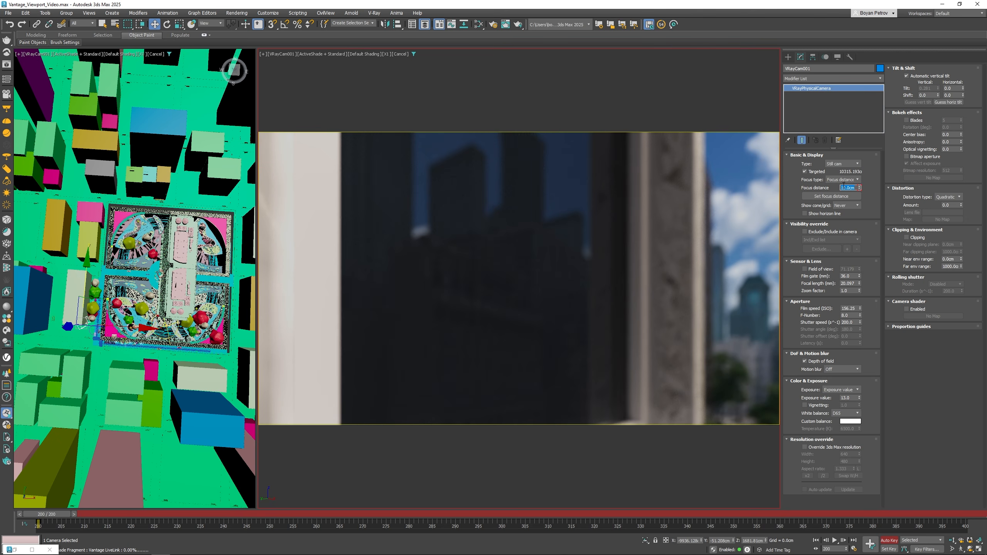
At frame 220, shift the camera sideways and key its focus distance at 200 cm, turn off Auto Key and scrub the animation.
drag(53, 515, 143, 523)
middle_drag(545, 313, 531, 313)
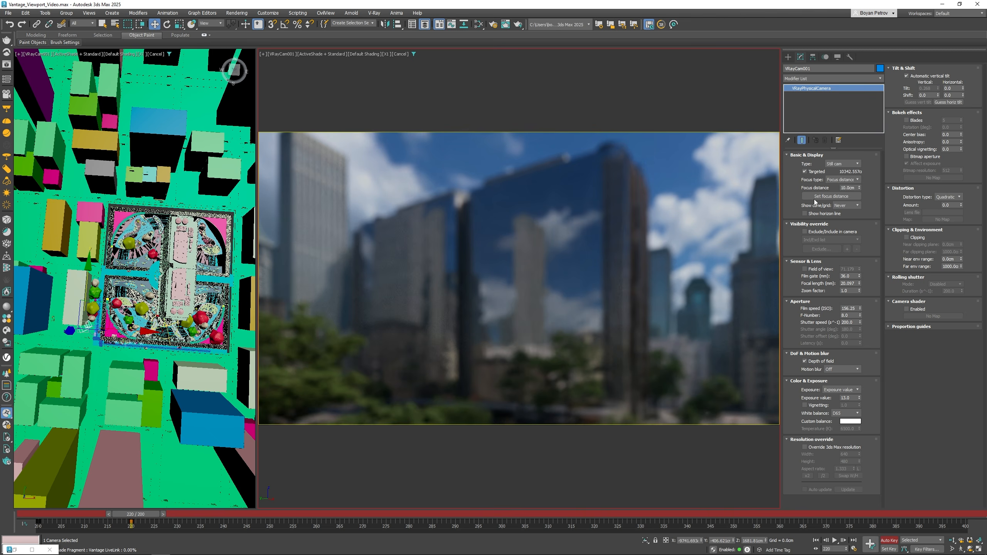
double_click(847, 188)
text(200)
key(Return)
click(890, 541)
drag(126, 515, 70, 517)
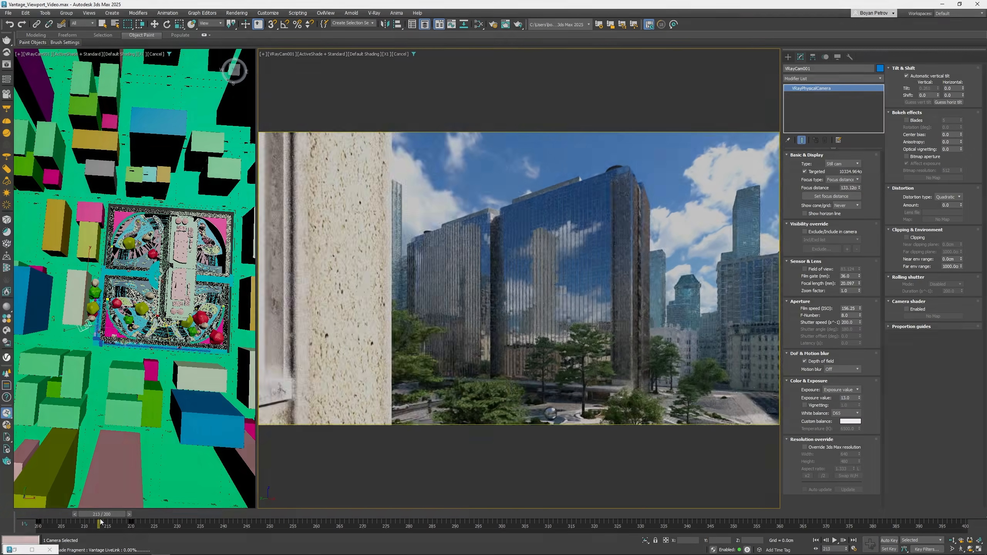